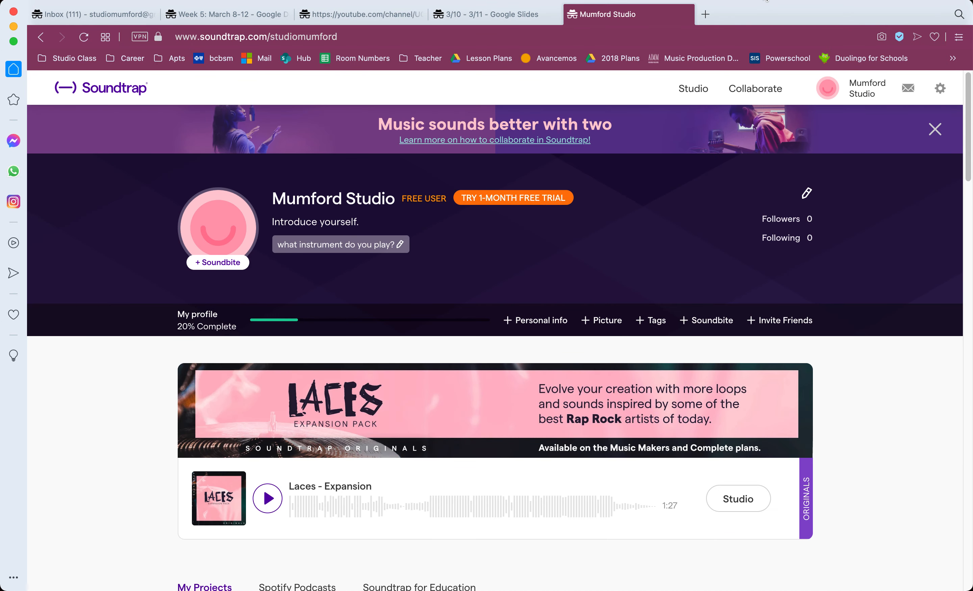
Enter the studio from My Projects and start a new Music project.
{"action": "scroll", "coordinate": [494, 359], "scroll_direction": "down", "scroll_amount": 3}
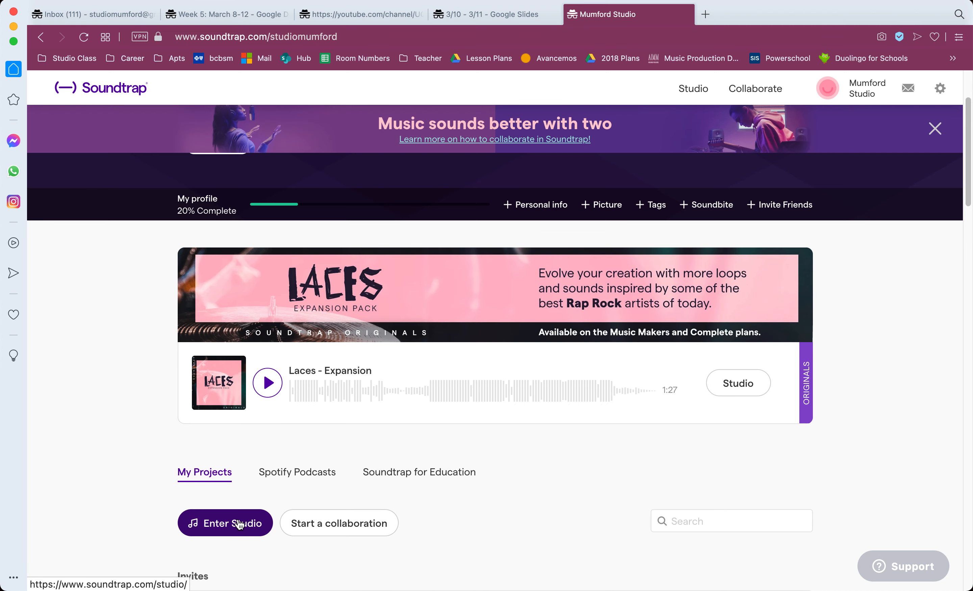
{"action": "left_click", "coordinate": [239, 523]}
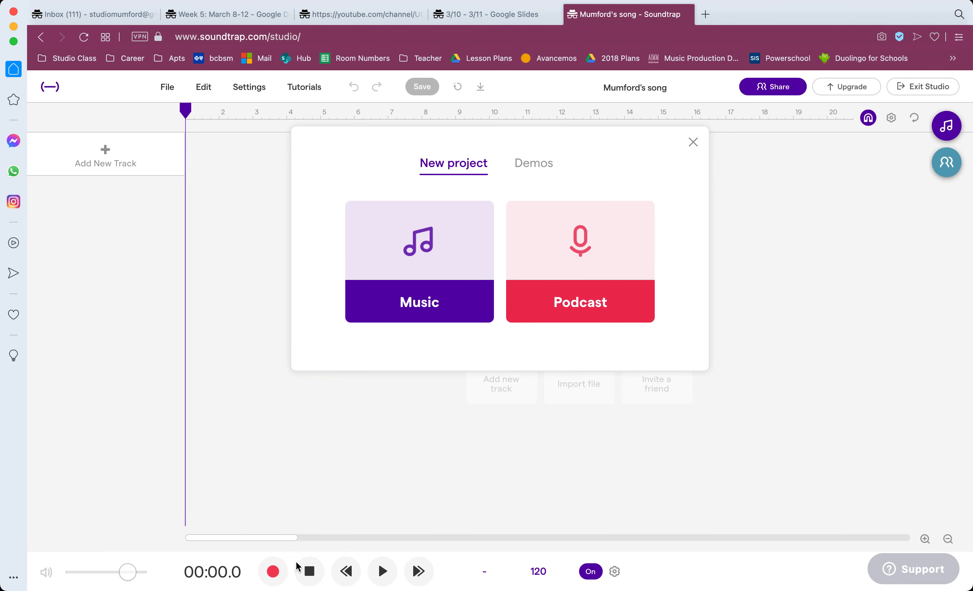
{"action": "left_click", "coordinate": [421, 235]}
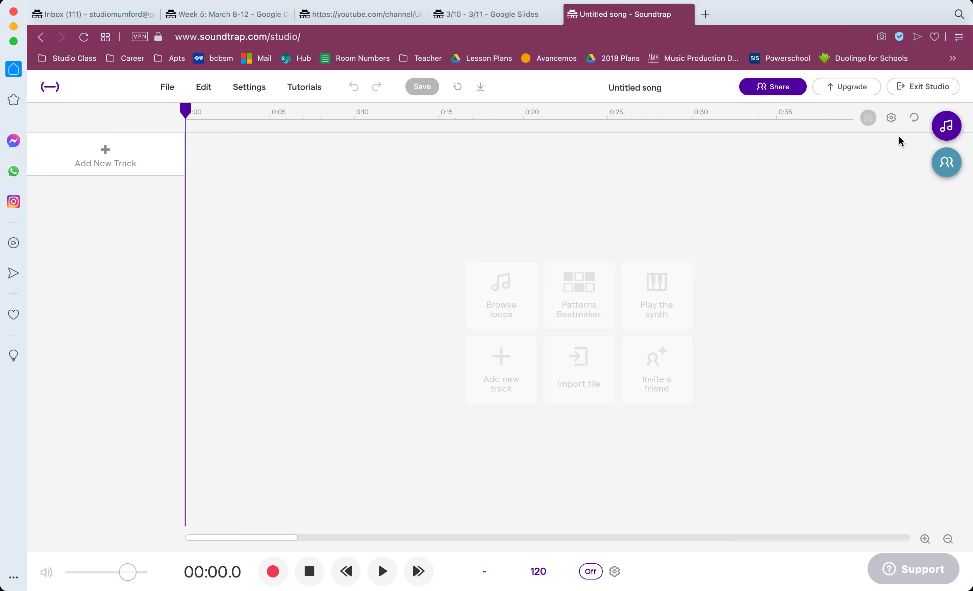
Switch the timeline ruler to Beats and back to Time.
{"action": "left_click", "coordinate": [891, 118]}
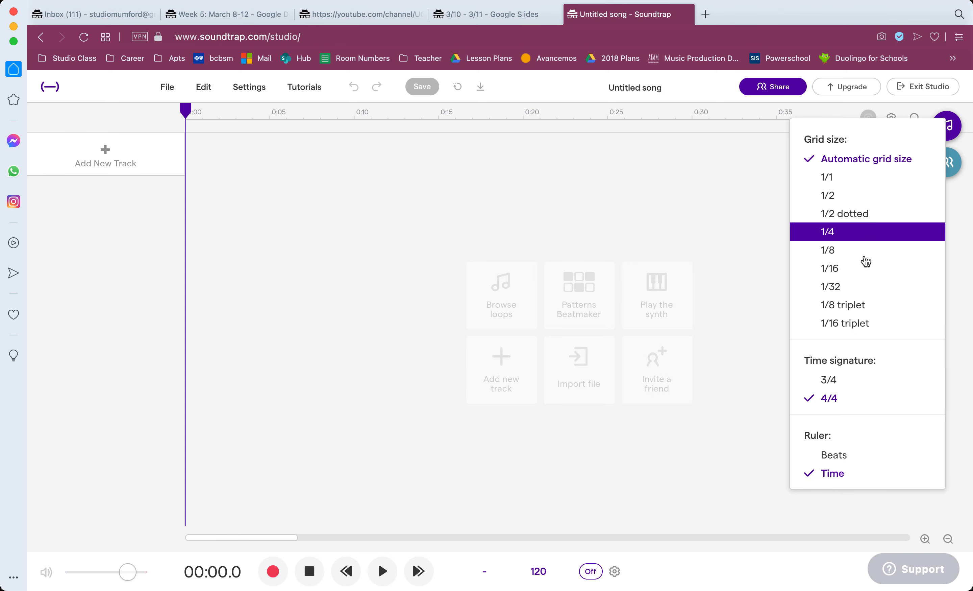
{"action": "left_click", "coordinate": [845, 455]}
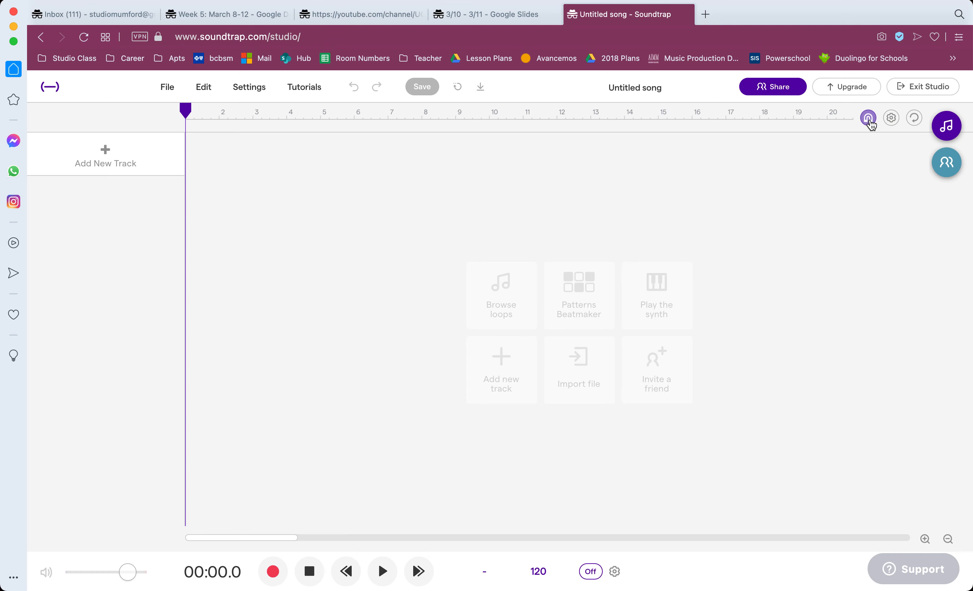
{"action": "left_click", "coordinate": [892, 120]}
{"action": "left_click", "coordinate": [853, 470]}
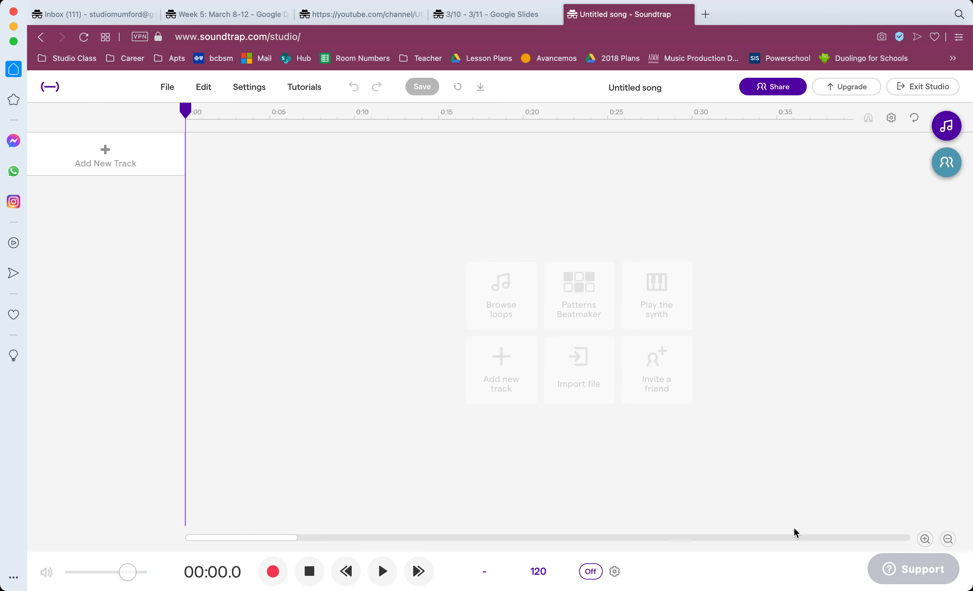
Open the loop library and filter it to Synth loops.
{"action": "left_click", "coordinate": [947, 540]}
{"action": "left_click", "coordinate": [947, 539]}
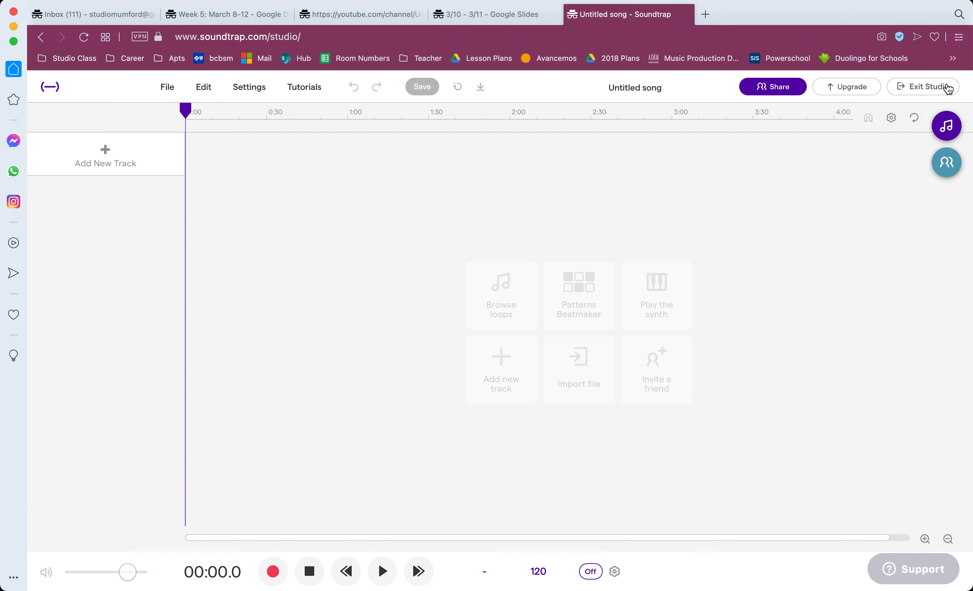
{"action": "left_click", "coordinate": [948, 127]}
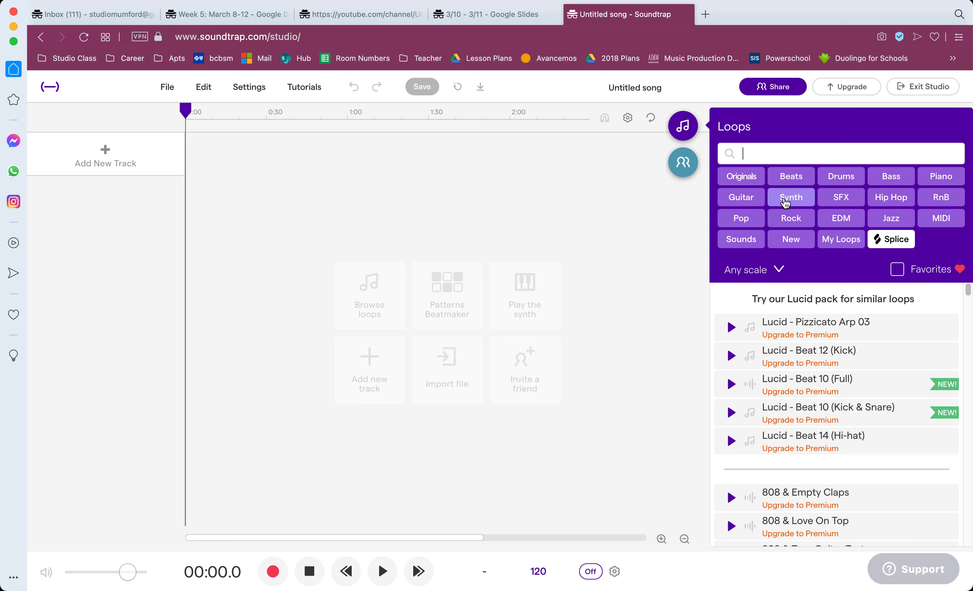
{"action": "left_click", "coordinate": [785, 201]}
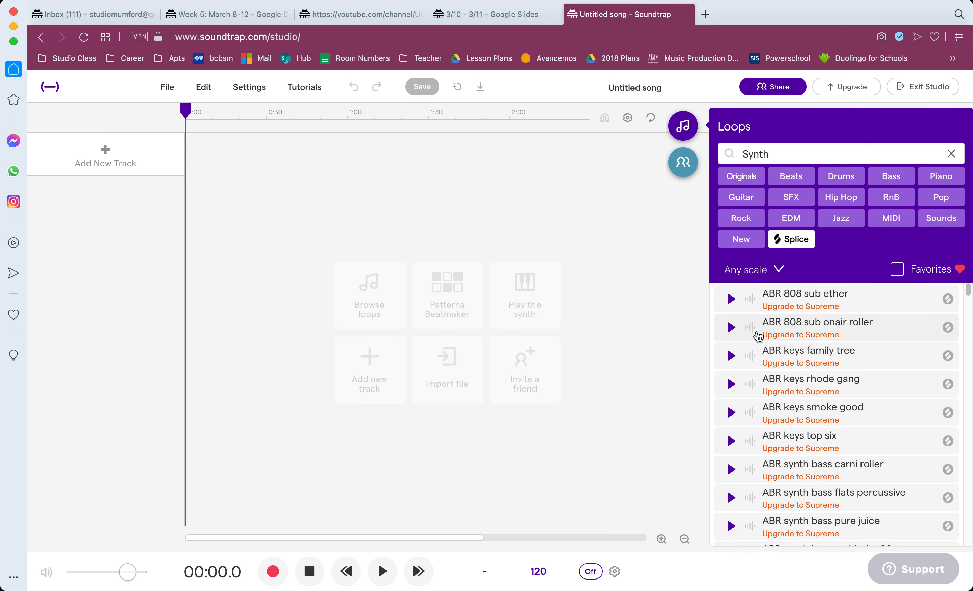
{"action": "scroll", "coordinate": [758, 336], "scroll_direction": "down", "scroll_amount": 5}
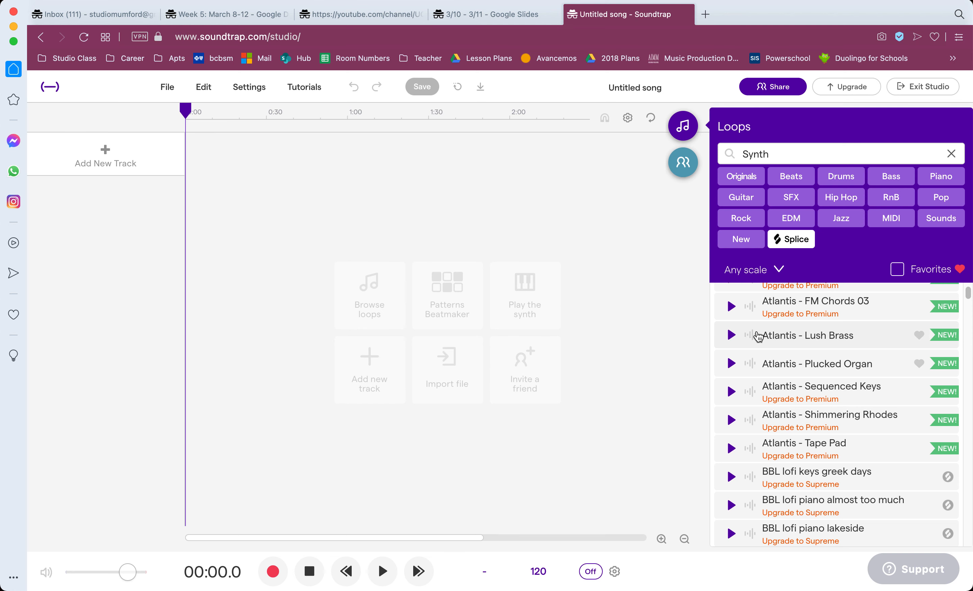
Preview the free Atlantis - Lush Brass and Atlantis - Plucked Organ loops.
{"action": "left_click", "coordinate": [731, 335]}
{"action": "key", "text": "XF86AudioRaiseVolume"}
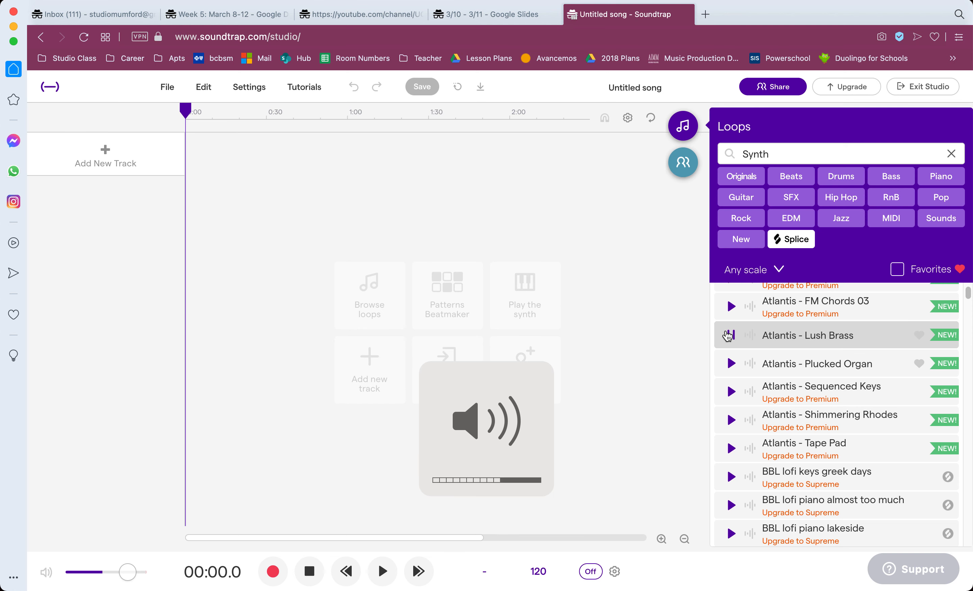
{"action": "left_click", "coordinate": [731, 363]}
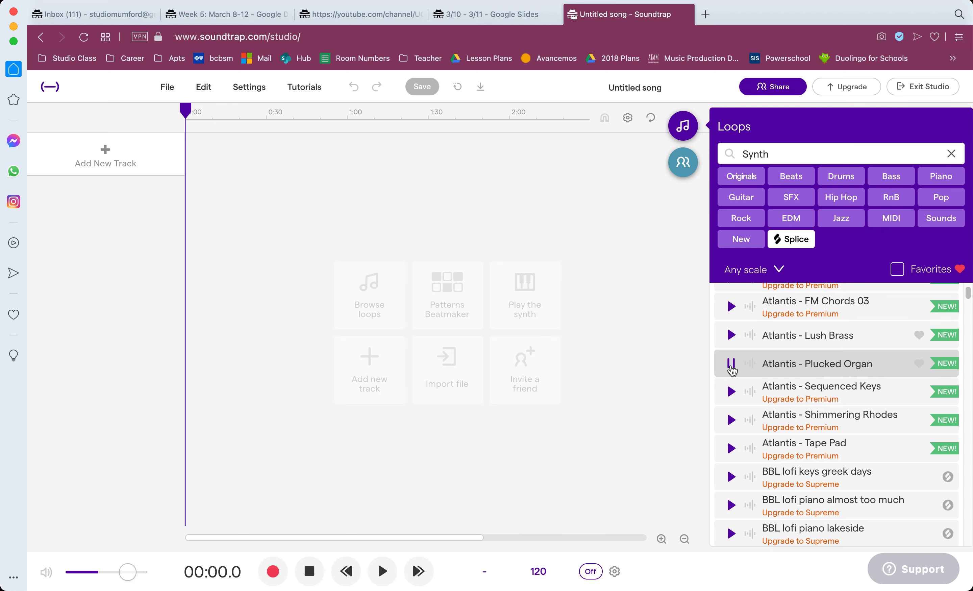
Preview the Dark Chi - Synth Lead 01 loop and place it on a new track at the start of the timeline.
{"action": "scroll", "coordinate": [732, 370], "scroll_direction": "down", "scroll_amount": 10}
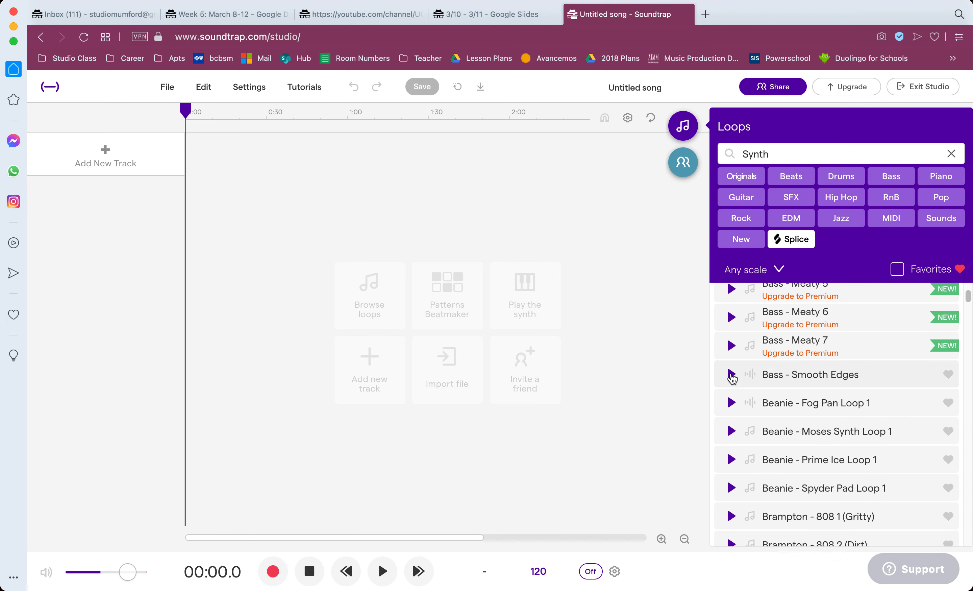
{"action": "scroll", "coordinate": [732, 377], "scroll_direction": "down", "scroll_amount": 10}
{"action": "scroll", "coordinate": [732, 377], "scroll_direction": "down", "scroll_amount": 10}
{"action": "scroll", "coordinate": [732, 378], "scroll_direction": "down", "scroll_amount": 10}
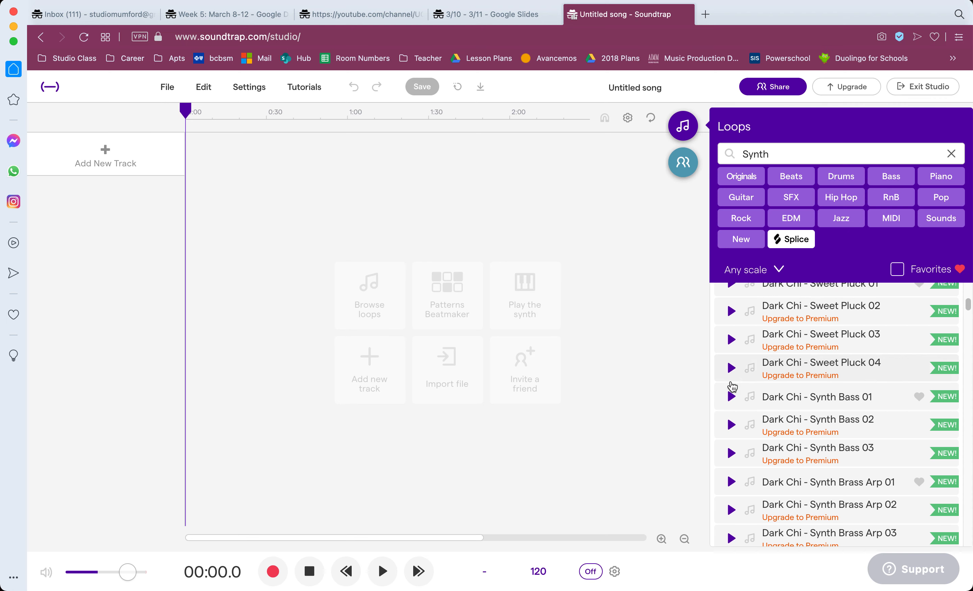
{"action": "scroll", "coordinate": [732, 386], "scroll_direction": "down", "scroll_amount": 4}
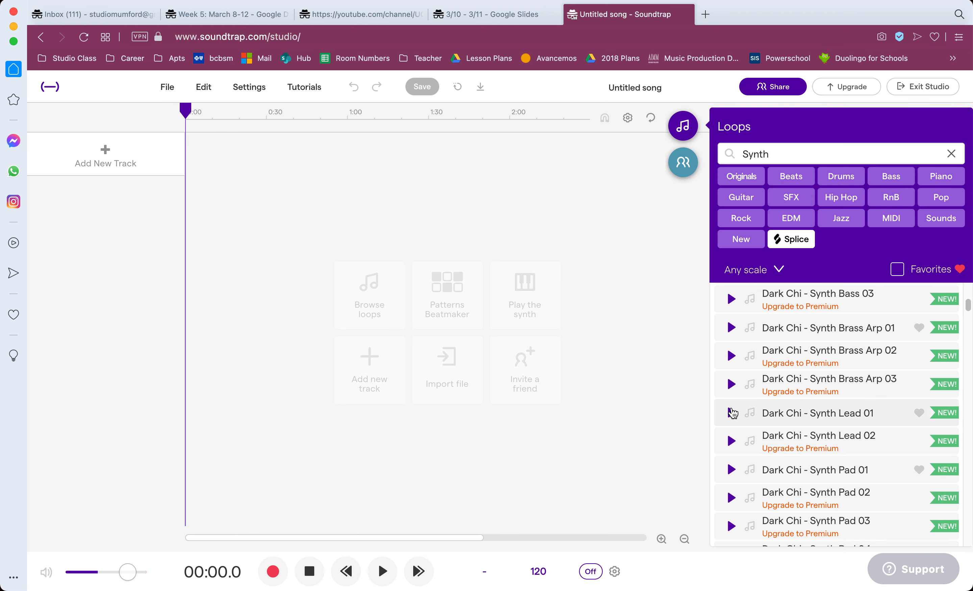
{"action": "left_click", "coordinate": [733, 413]}
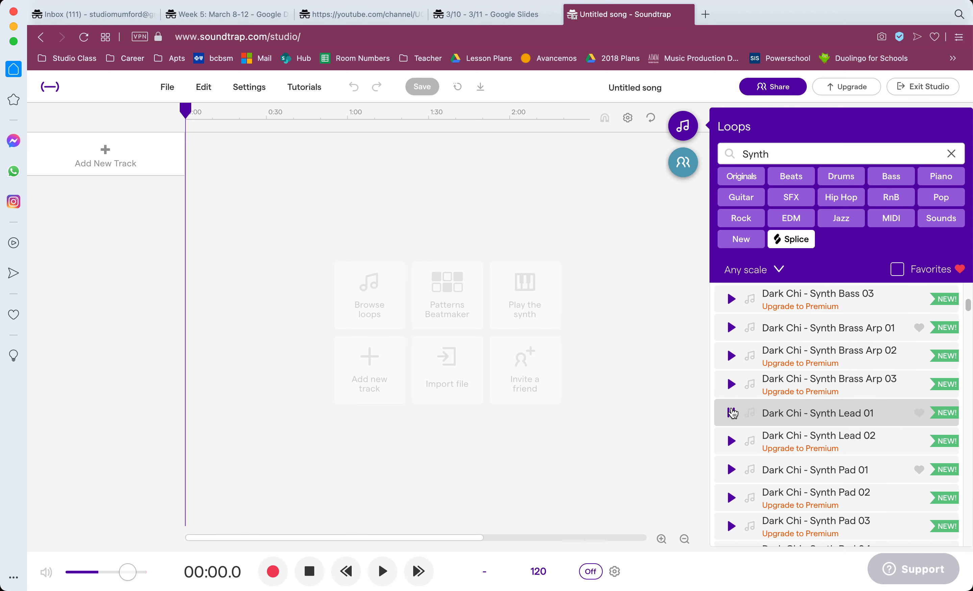
{"action": "scroll", "coordinate": [733, 412], "scroll_direction": "down", "scroll_amount": 3}
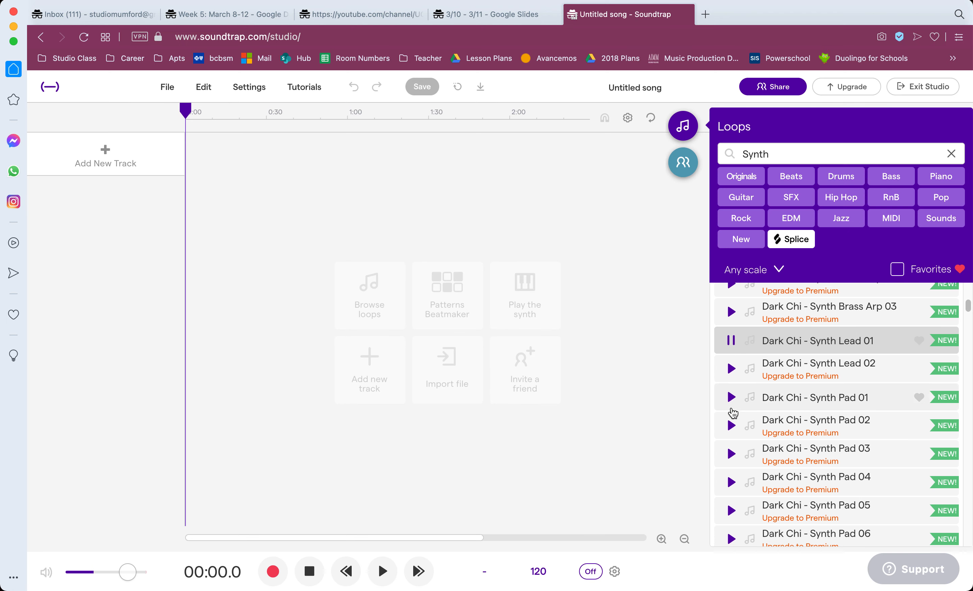
{"action": "left_click_drag", "start_coordinate": [776, 325], "coordinate": [200, 166]}
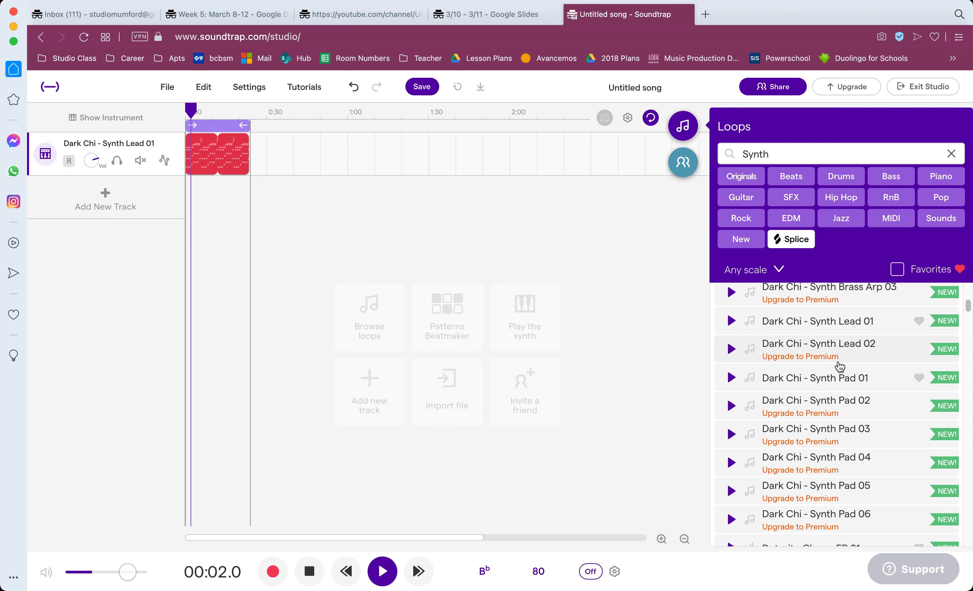
Preview the Lucid - Synth Lead 01 loop against the playing Dark Chi track and stop playback.
{"action": "scroll", "coordinate": [840, 366], "scroll_direction": "down", "scroll_amount": 9}
{"action": "scroll", "coordinate": [841, 370], "scroll_direction": "down", "scroll_amount": 20}
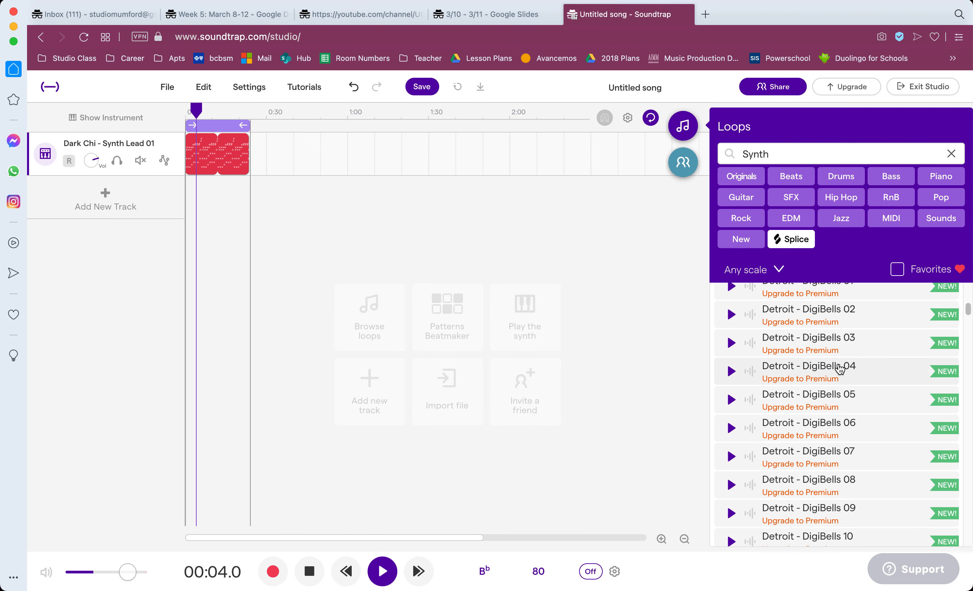
{"action": "scroll", "coordinate": [838, 380], "scroll_direction": "down", "scroll_amount": 20}
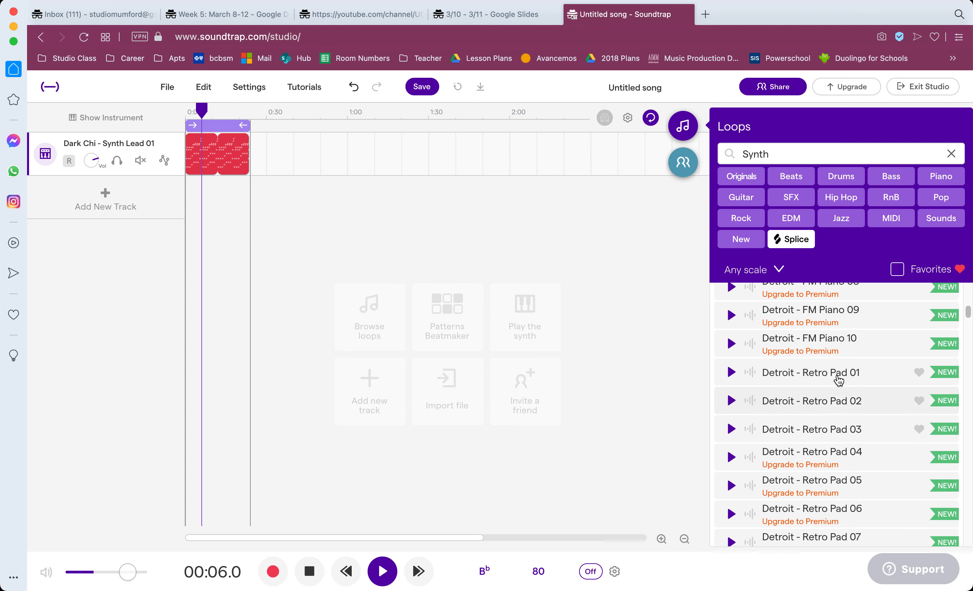
{"action": "scroll", "coordinate": [839, 385], "scroll_direction": "down", "scroll_amount": 20}
{"action": "scroll", "coordinate": [839, 385], "scroll_direction": "down", "scroll_amount": 1}
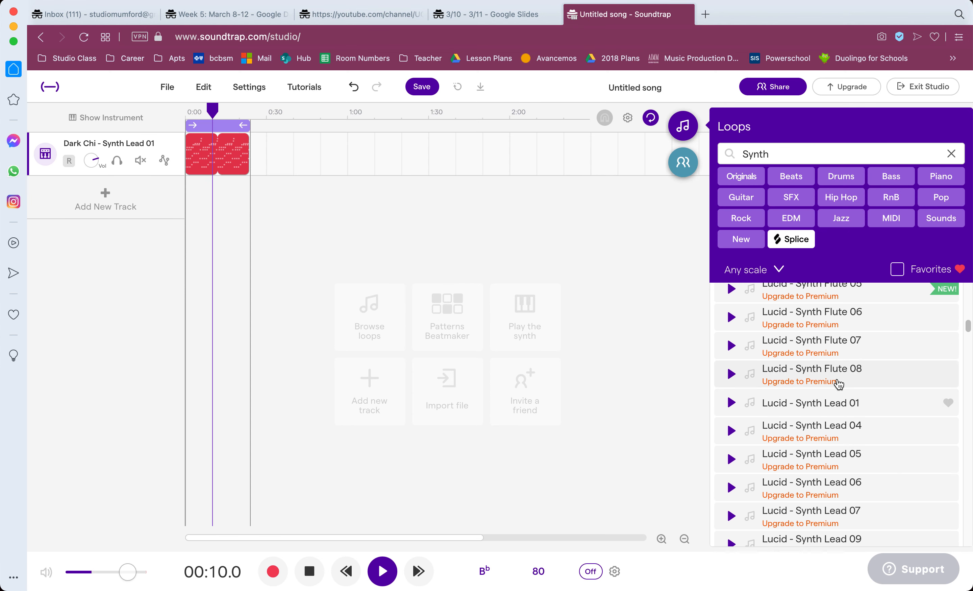
{"action": "left_click", "coordinate": [730, 403]}
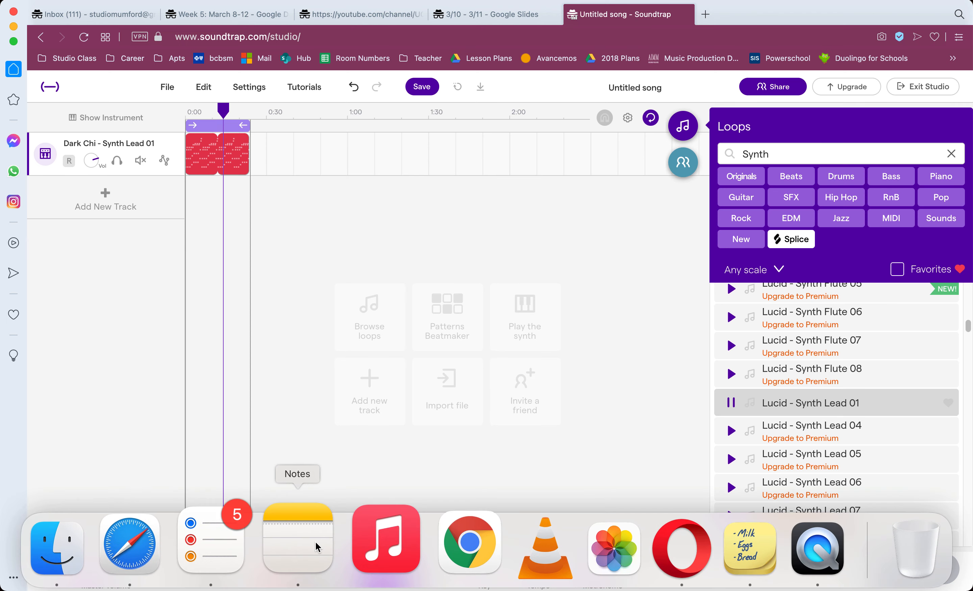
{"action": "left_click", "coordinate": [310, 571]}
Preview the Milky - Pad 2 loop and add it as a second track at the start of the timeline.
{"action": "scroll", "coordinate": [855, 380], "scroll_direction": "down", "scroll_amount": 15}
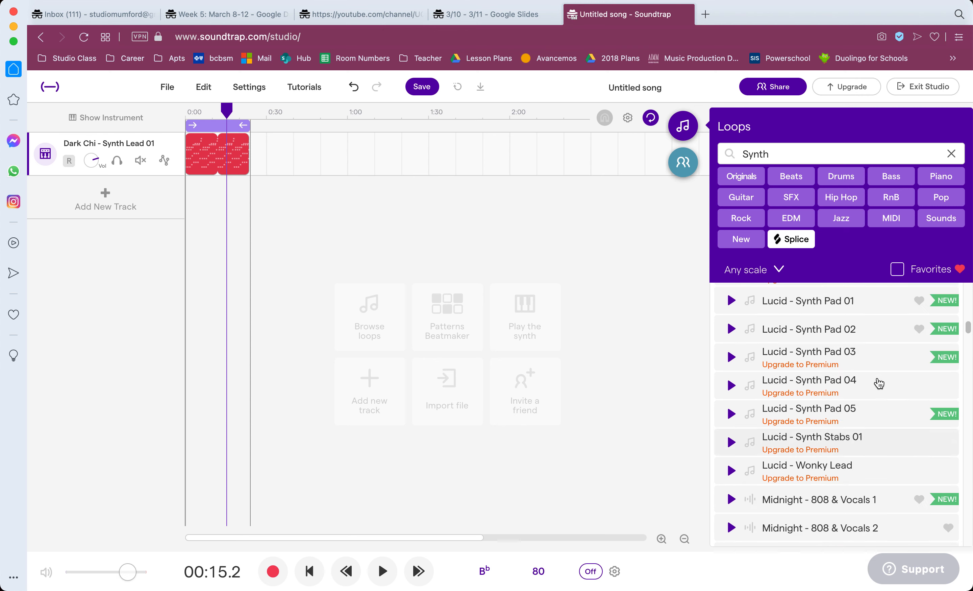
{"action": "left_click", "coordinate": [731, 345]}
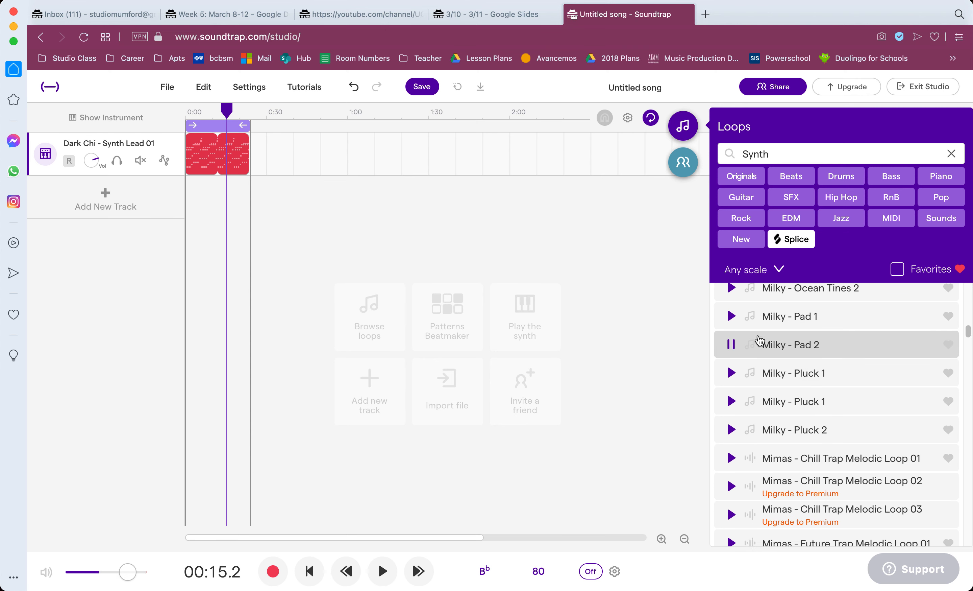
{"action": "left_click_drag", "start_coordinate": [208, 203], "coordinate": [191, 207]}
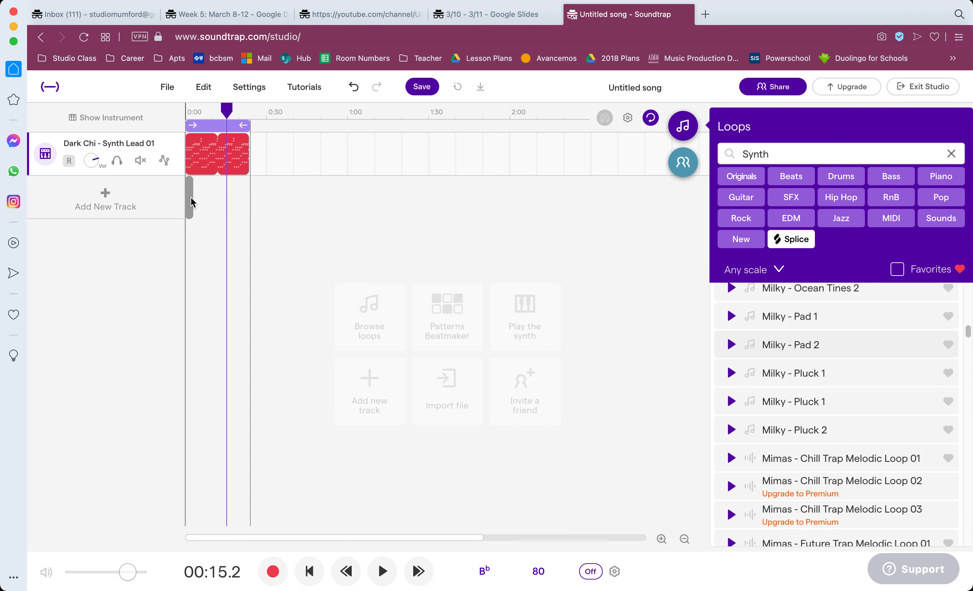
Play the Dark Chi and Milky tracks together from the beginning and stop playback.
{"action": "left_click", "coordinate": [310, 571]}
{"action": "left_click", "coordinate": [382, 576]}
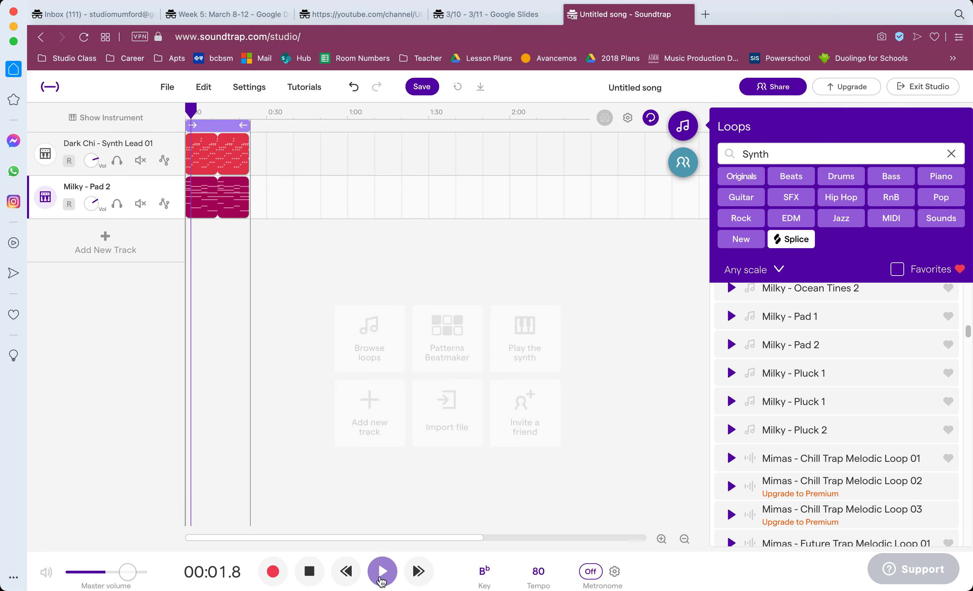
{"action": "key", "text": "XF86AudioRaiseVolume"}
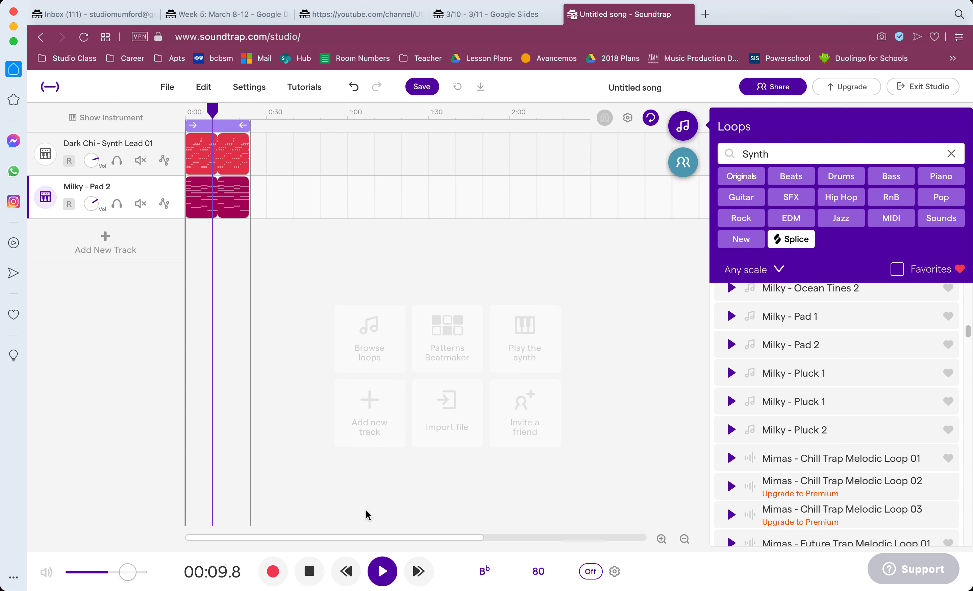
{"action": "left_click", "coordinate": [314, 569]}
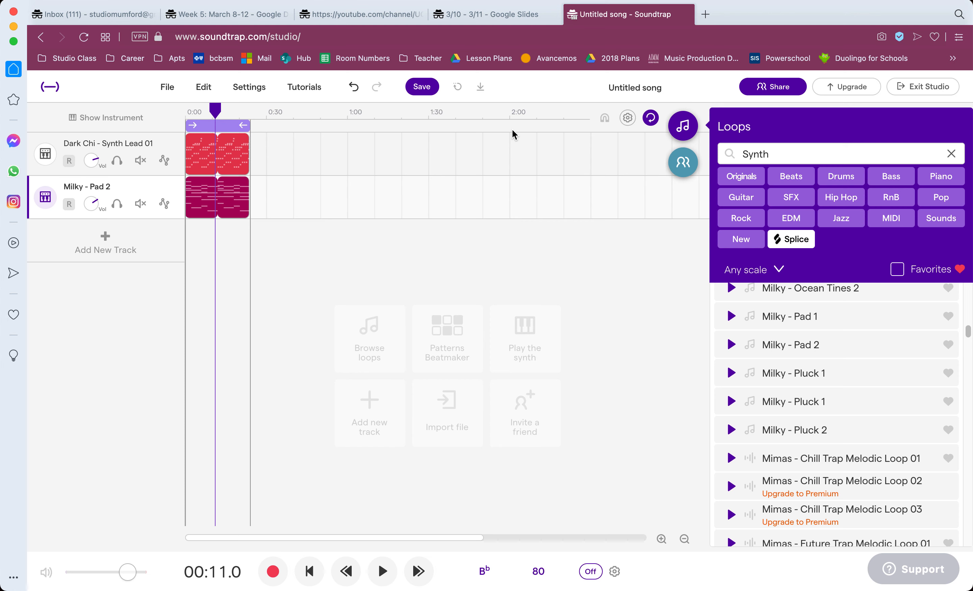
Repeat the Synth Lead 01 and Pad 2 loops out to about 2:00 and turn off cycle playback.
{"action": "mouse_move", "coordinate": [244, 141]}
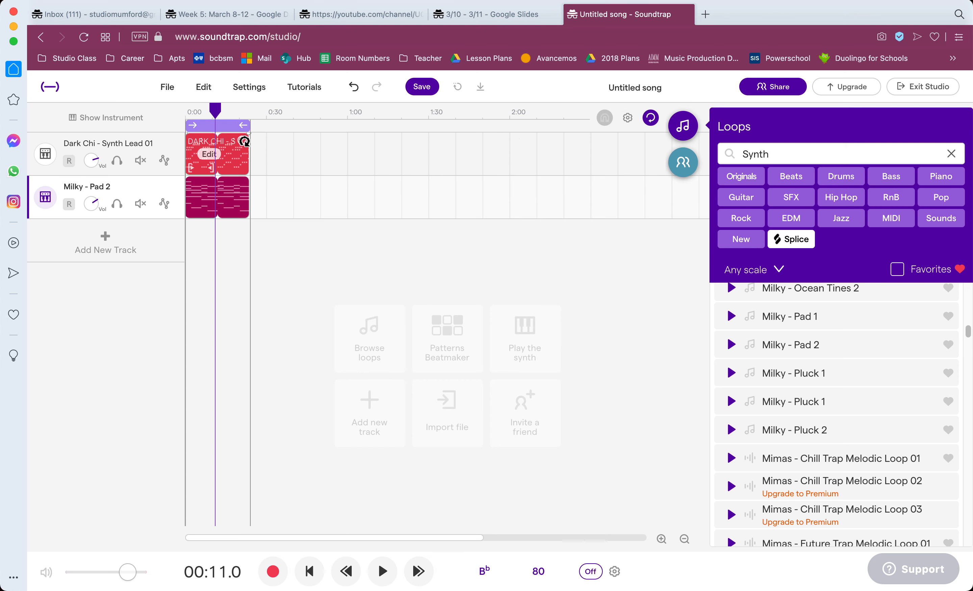
{"action": "left_click_drag", "start_coordinate": [244, 142], "coordinate": [511, 141]}
{"action": "left_click_drag", "start_coordinate": [249, 178], "coordinate": [496, 179]}
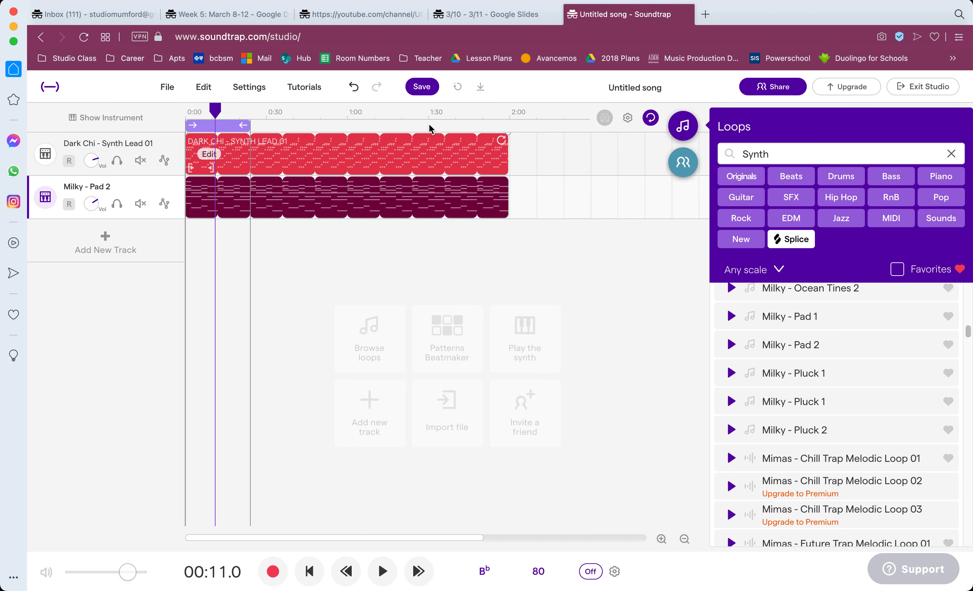
{"action": "left_click", "coordinate": [651, 118]}
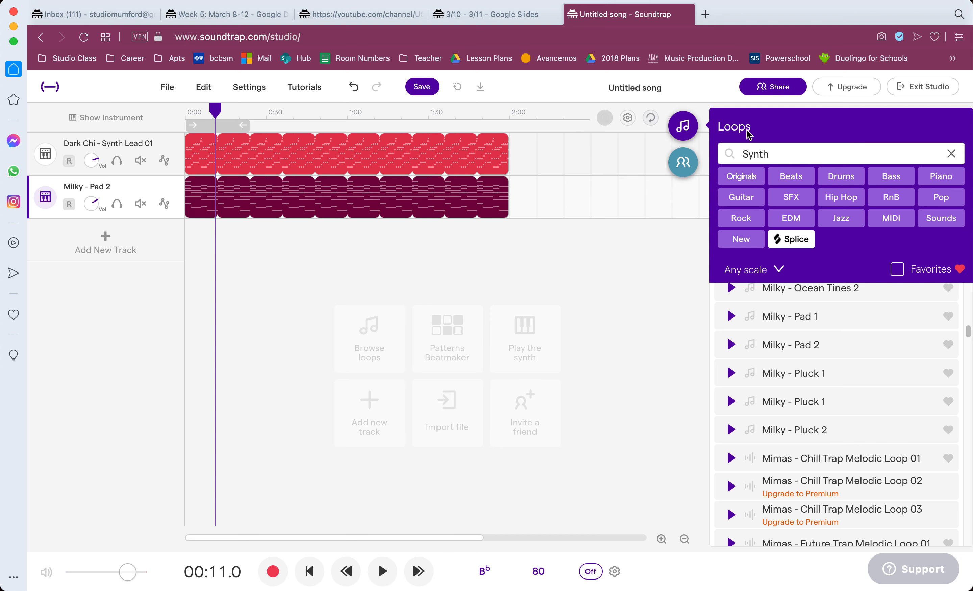
Clear the Synth filter and browse the loop library by Drums only.
{"action": "left_click", "coordinate": [840, 177]}
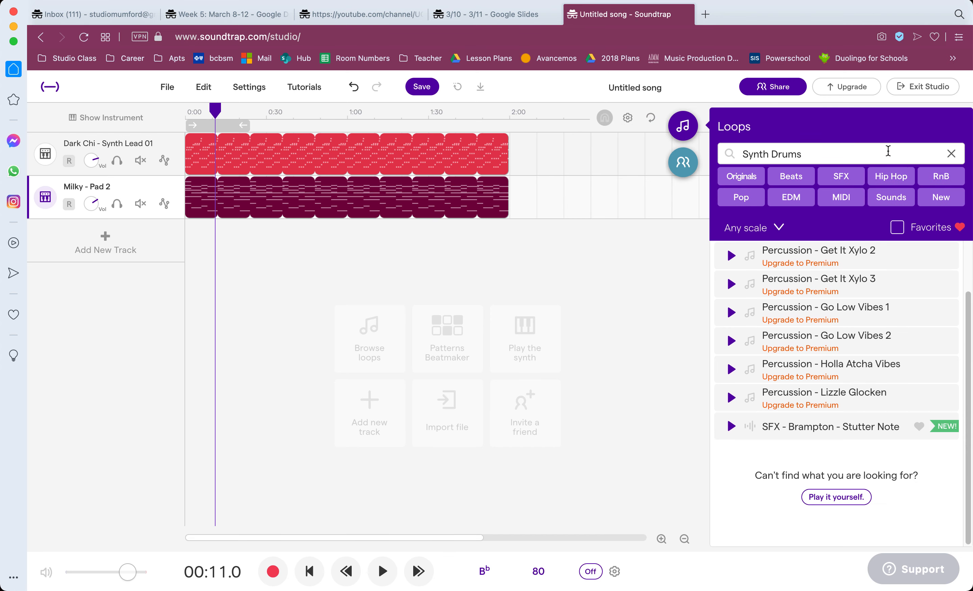
{"action": "left_click", "coordinate": [952, 153]}
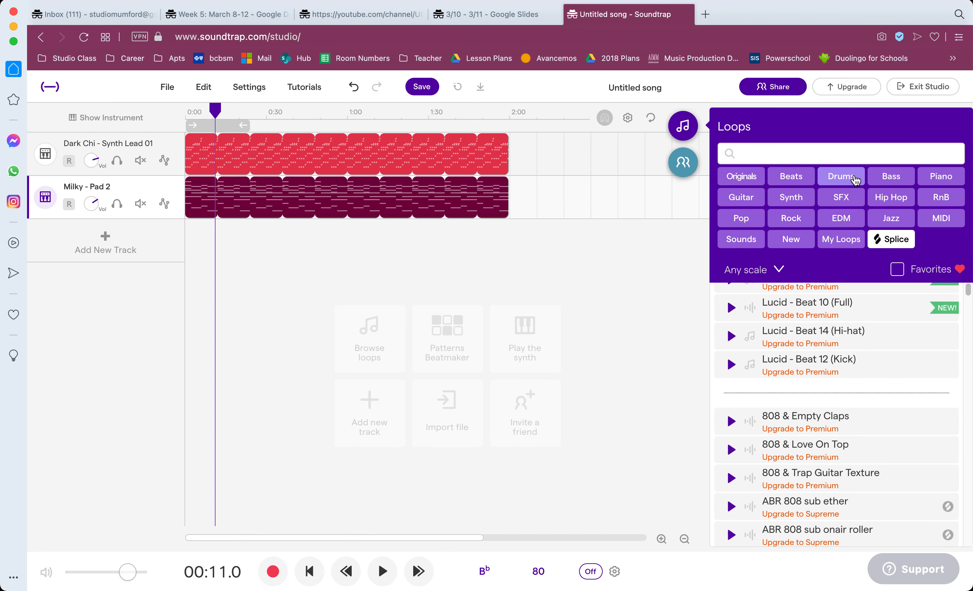
{"action": "left_click", "coordinate": [841, 176]}
{"action": "scroll", "coordinate": [767, 381], "scroll_direction": "up", "scroll_amount": 2}
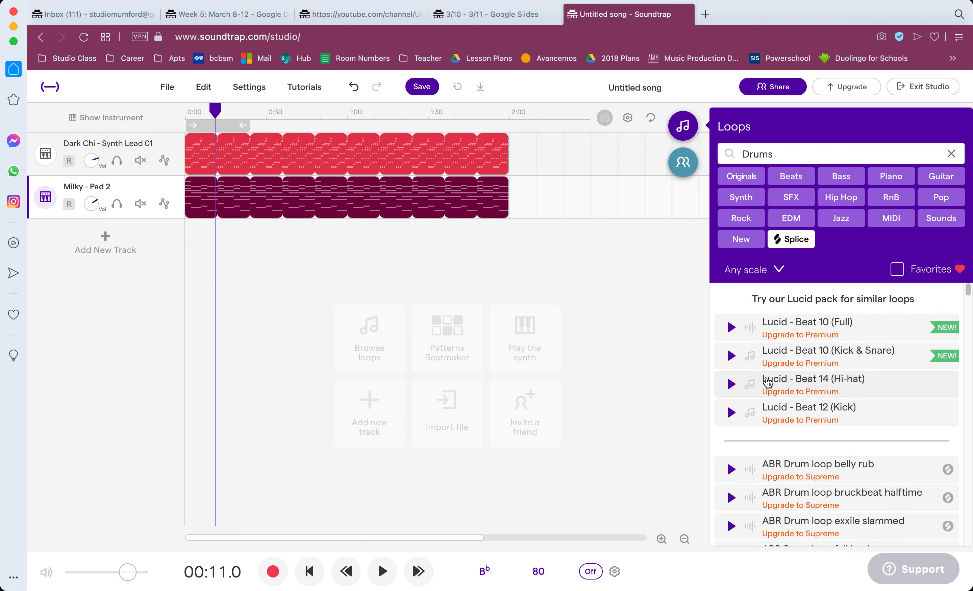
{"action": "scroll", "coordinate": [767, 381], "scroll_direction": "down", "scroll_amount": 15}
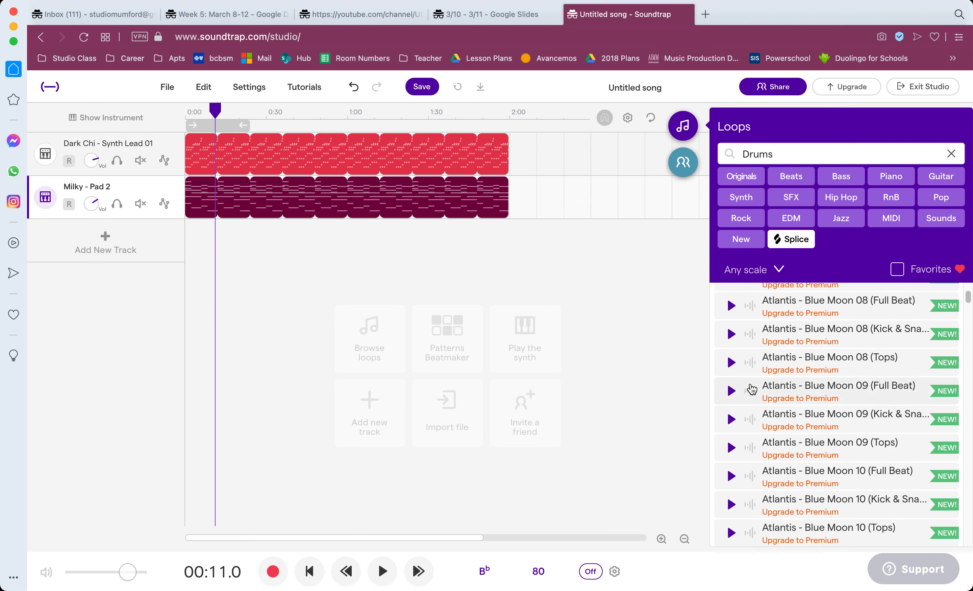
Preview the Detroit - Acoustic Kit 02 (Full) loop, add it as a third track at the start, and repeat it to about 2:00.
{"action": "scroll", "coordinate": [752, 391], "scroll_direction": "down", "scroll_amount": 15}
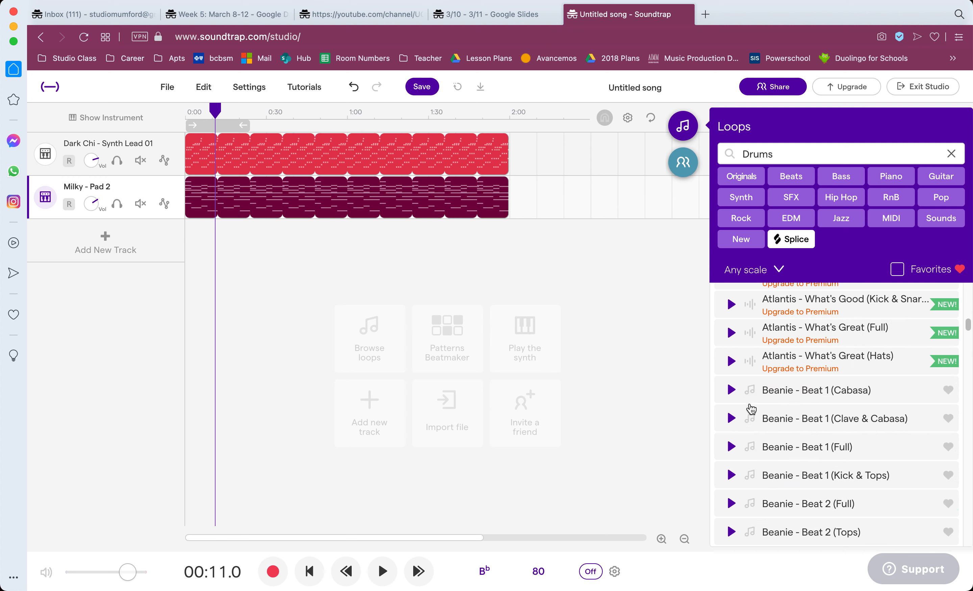
{"action": "scroll", "coordinate": [751, 409], "scroll_direction": "up", "scroll_amount": 12}
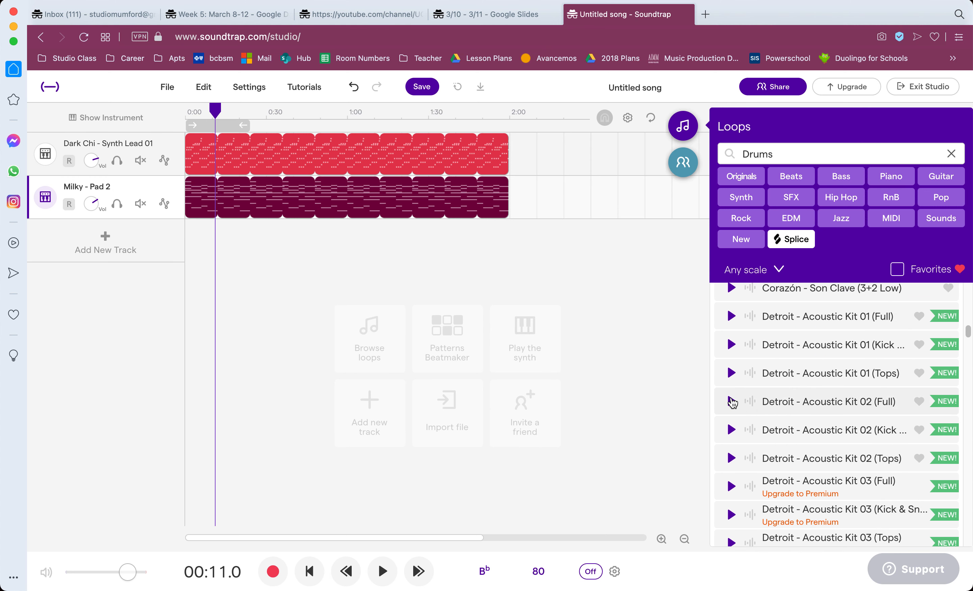
{"action": "left_click", "coordinate": [731, 402]}
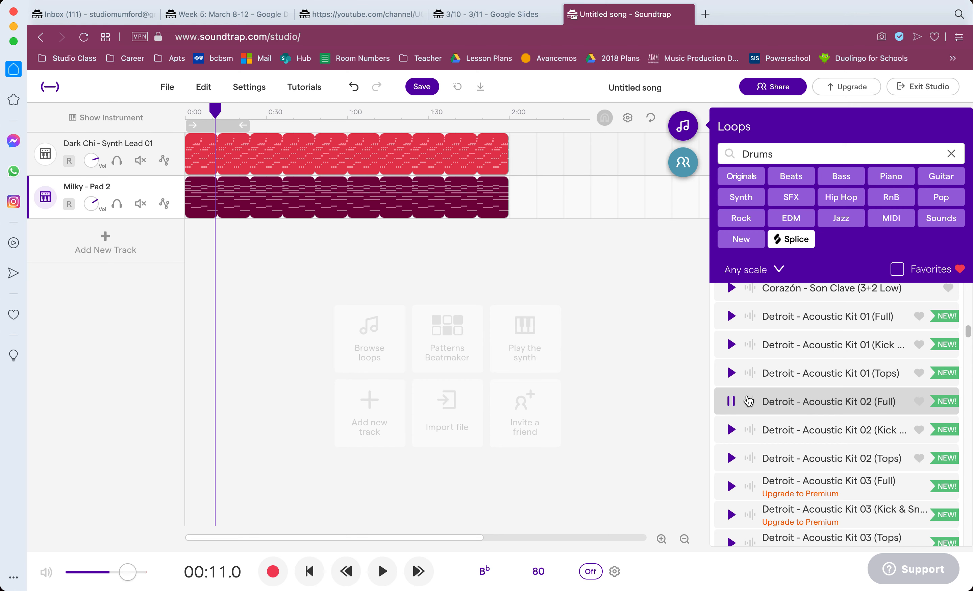
{"action": "left_click_drag", "start_coordinate": [804, 403], "coordinate": [191, 245]}
{"action": "left_click_drag", "start_coordinate": [484, 229], "coordinate": [510, 229]}
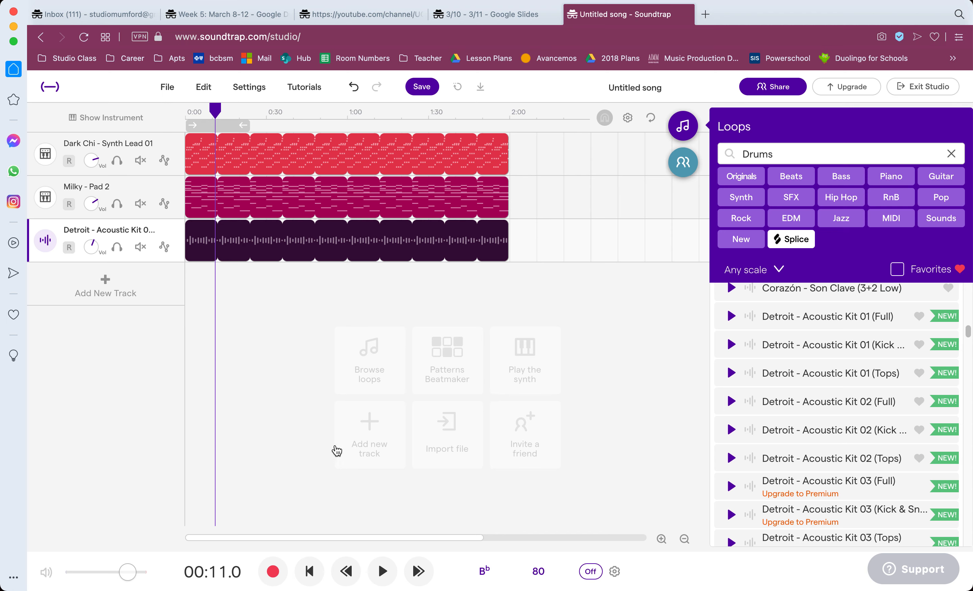
Play all three tracks together from the beginning to hear the added drums, and stop playback.
{"action": "left_click", "coordinate": [218, 114]}
{"action": "left_click_drag", "start_coordinate": [209, 114], "coordinate": [489, 131]}
{"action": "left_click_drag", "start_coordinate": [386, 133], "coordinate": [171, 132]}
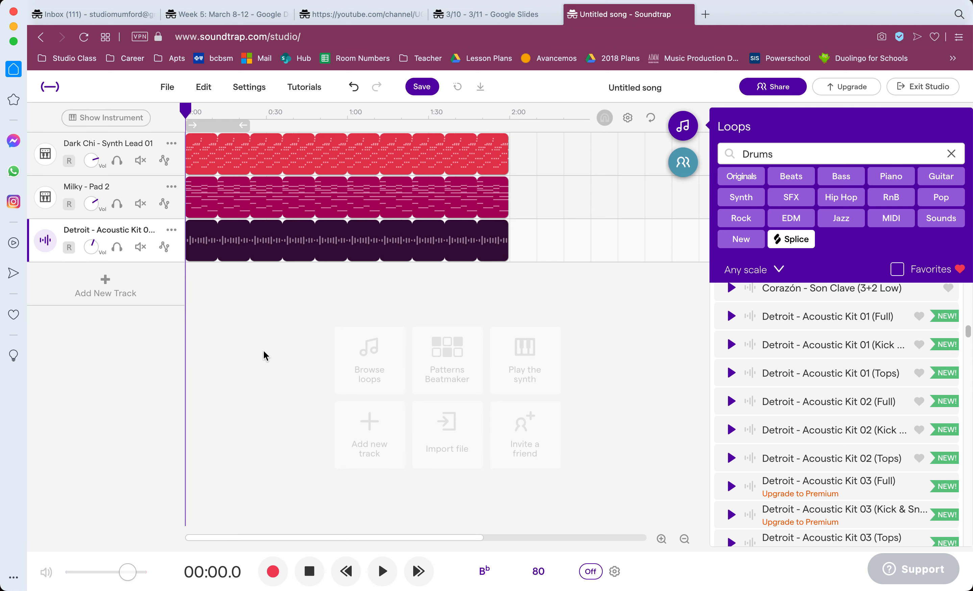
{"action": "left_click", "coordinate": [380, 572]}
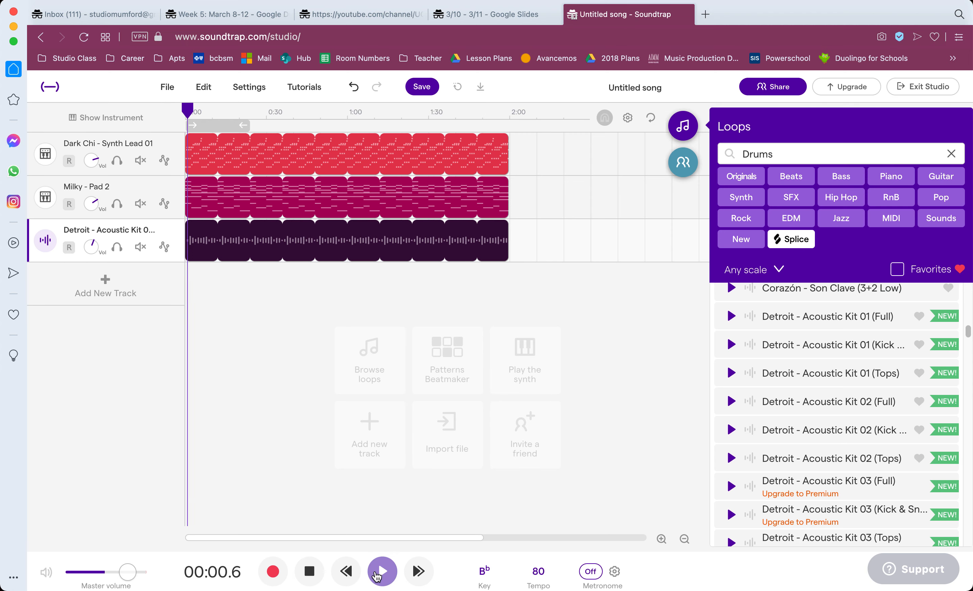
{"action": "key", "text": "XF86AudioRaiseVolume"}
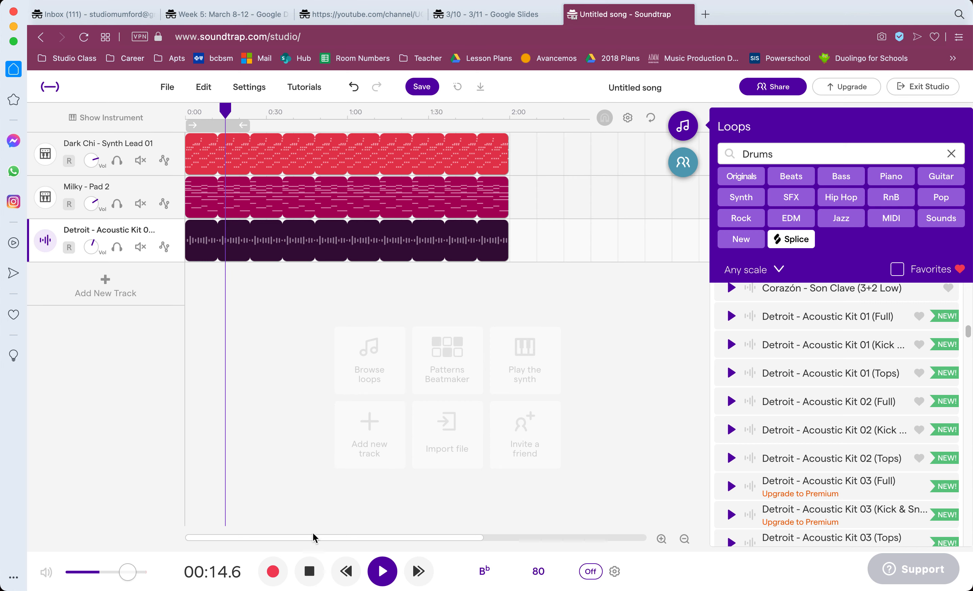
{"action": "left_click", "coordinate": [311, 568]}
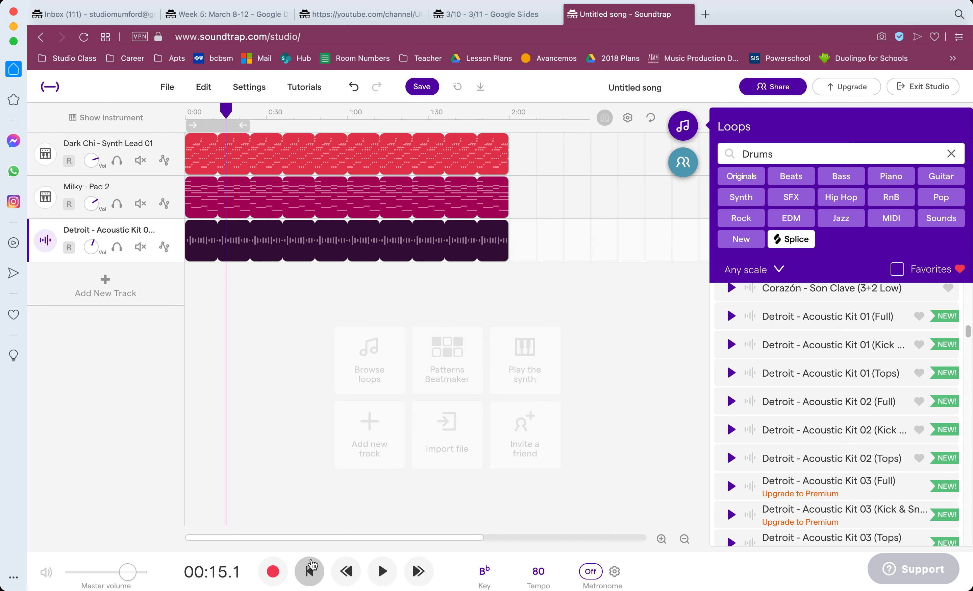
Try shifting the Synth Lead 01 and Pad 2 regions together to about 0:12, leaving the drums at the start.
{"action": "left_click", "coordinate": [538, 160]}
{"action": "left_click", "coordinate": [366, 183]}
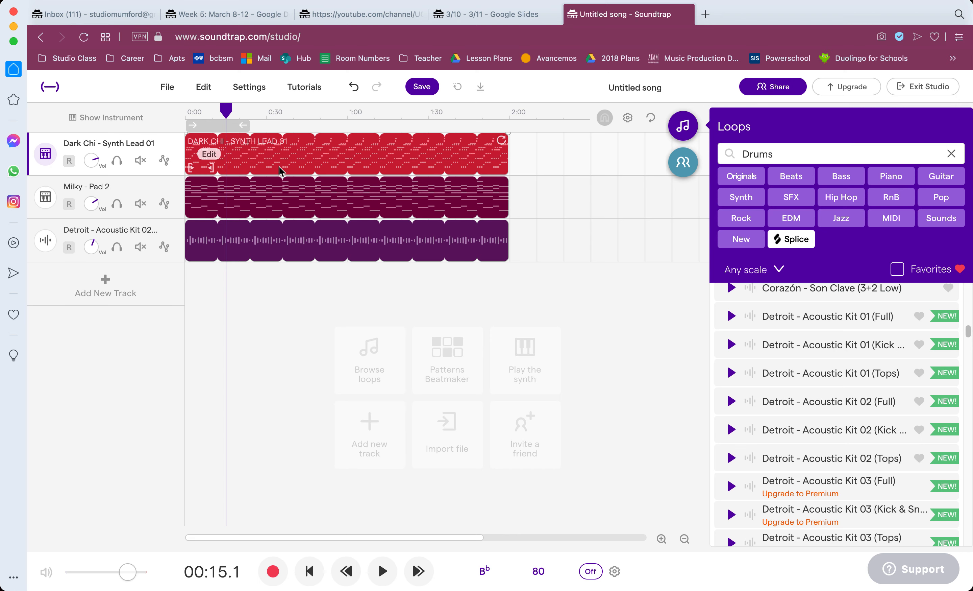
{"action": "left_click", "coordinate": [661, 539]}
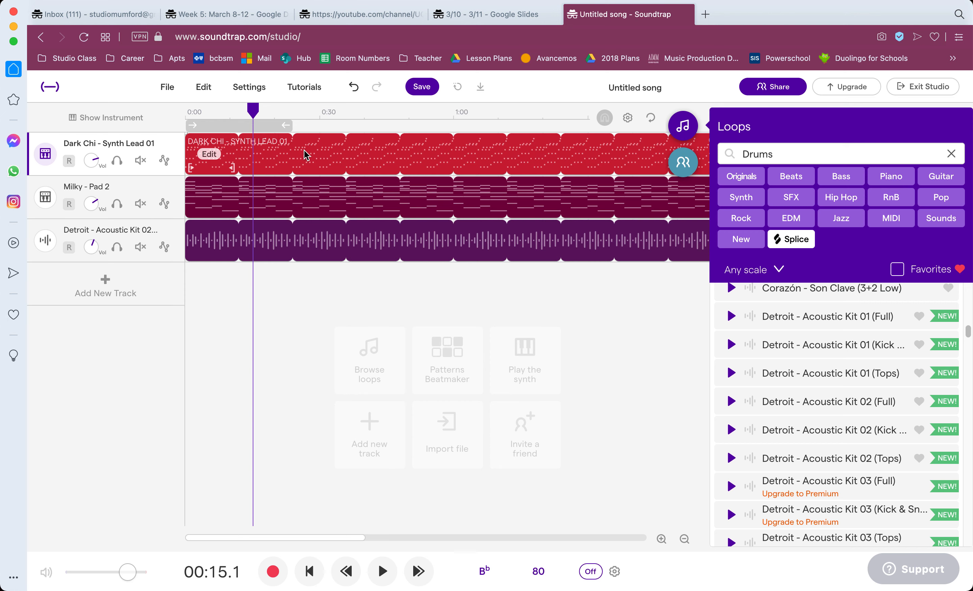
{"action": "left_click_drag", "start_coordinate": [307, 154], "coordinate": [314, 156]}
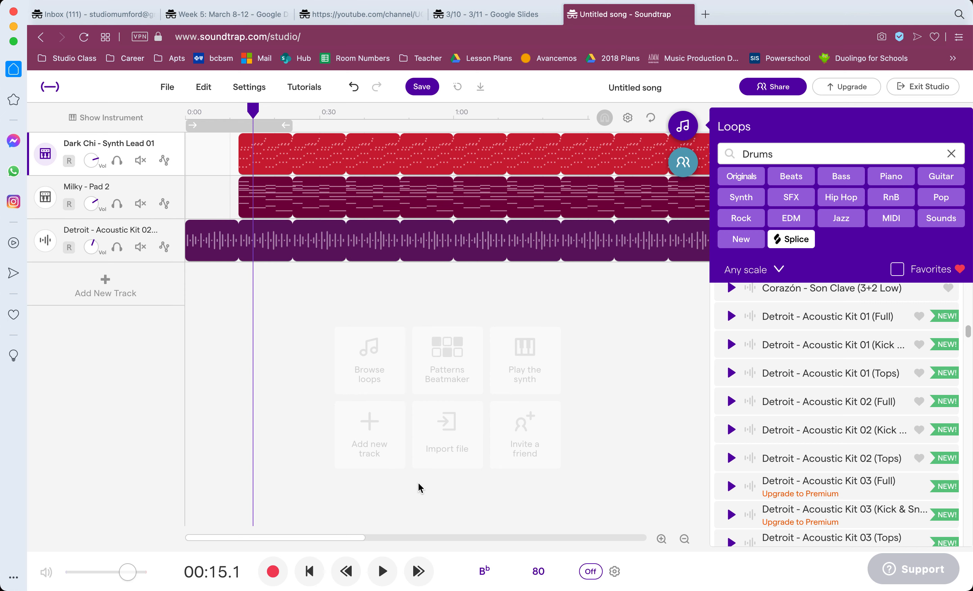
Play the drums-first arrangement from the beginning through the synth and pad entry, stop playback, and return to the start.
{"action": "left_click", "coordinate": [309, 572]}
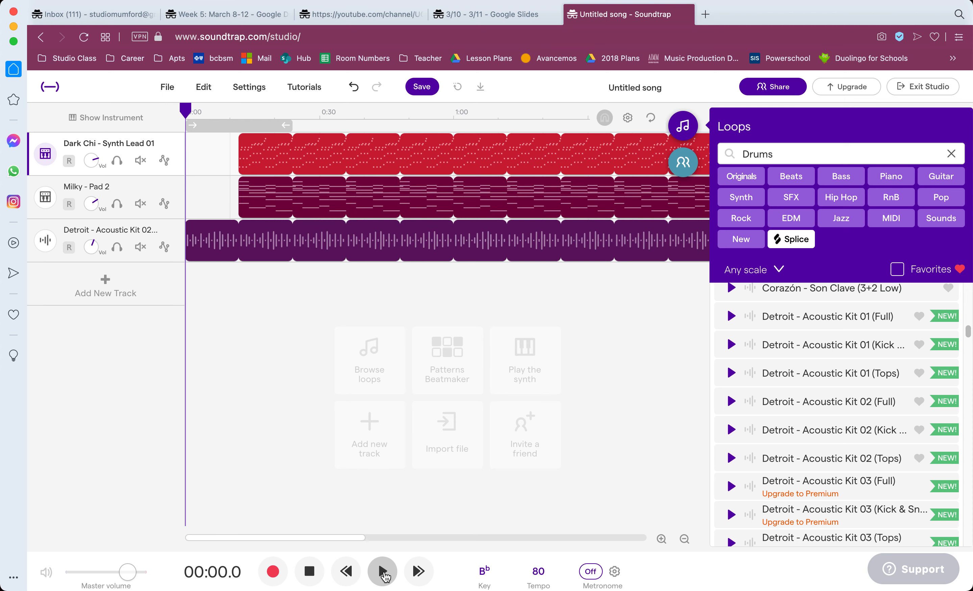
{"action": "mouse_move", "coordinate": [217, 242]}
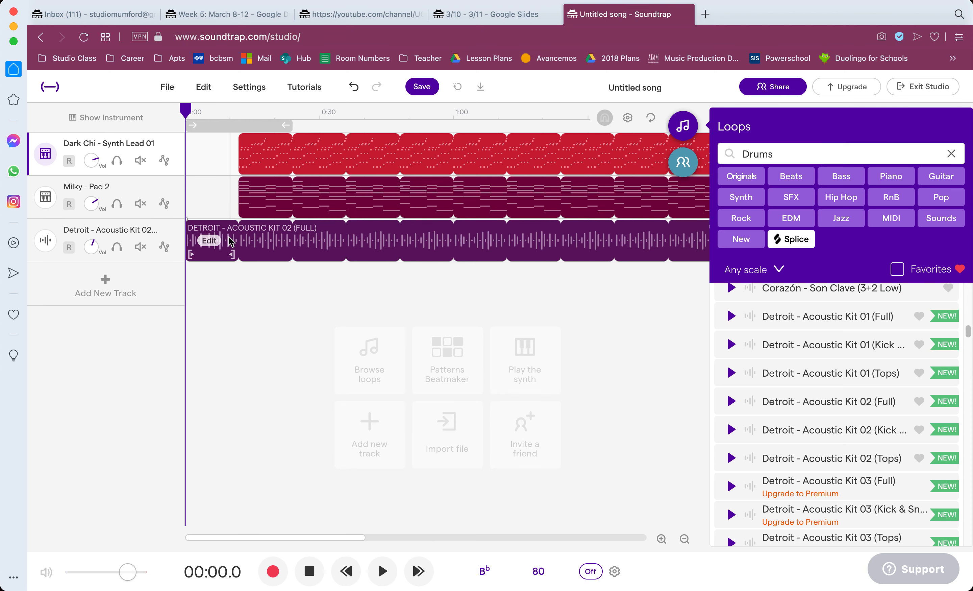
{"action": "left_click", "coordinate": [380, 572]}
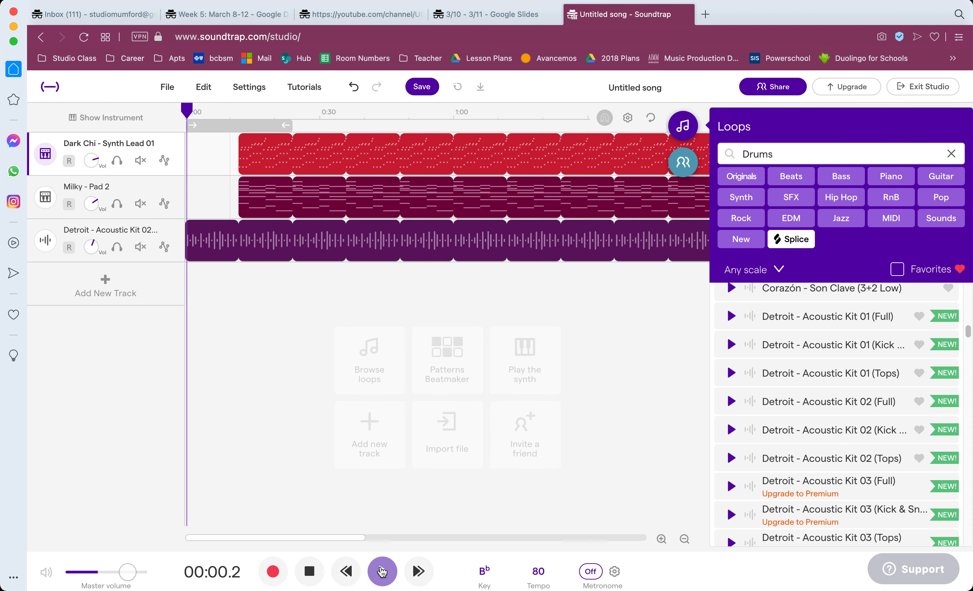
{"action": "mouse_move", "coordinate": [386, 244]}
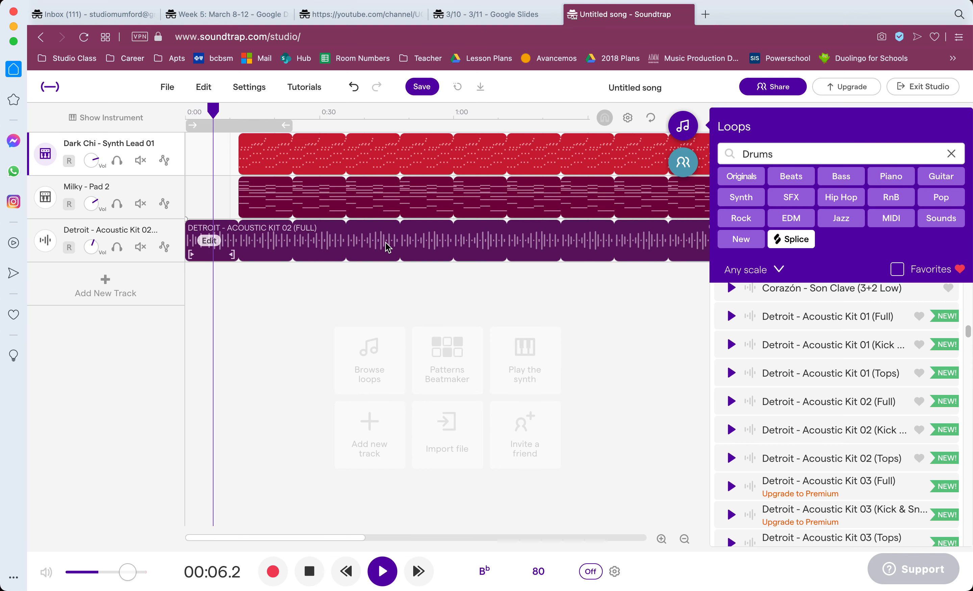
{"action": "mouse_move", "coordinate": [315, 161]}
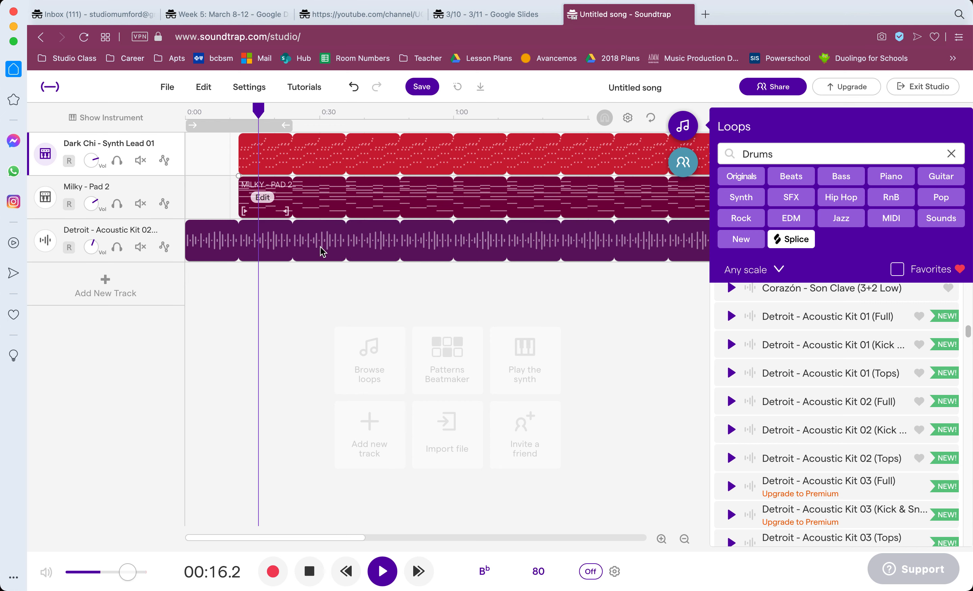
{"action": "left_click", "coordinate": [308, 577]}
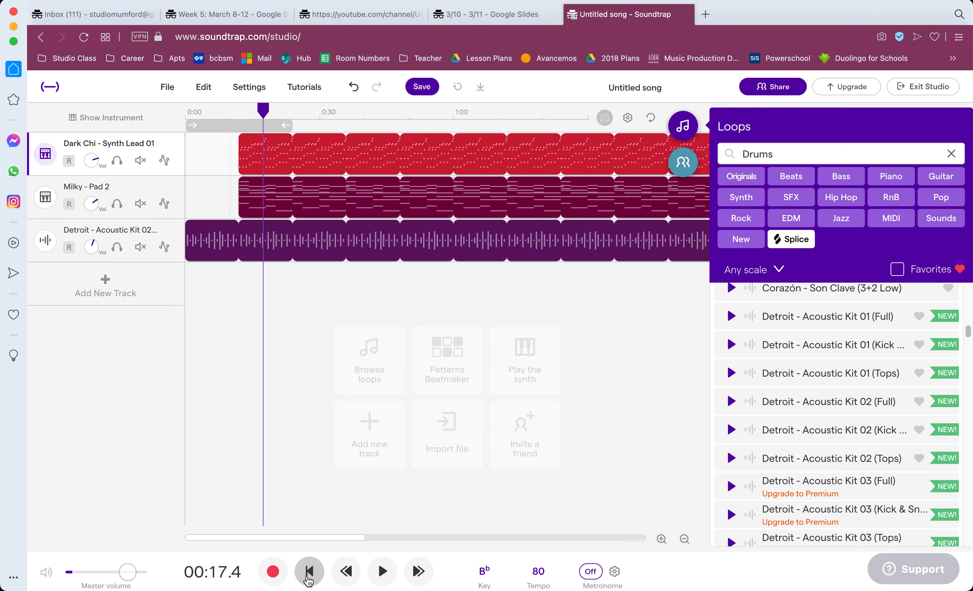
{"action": "left_click", "coordinate": [309, 576]}
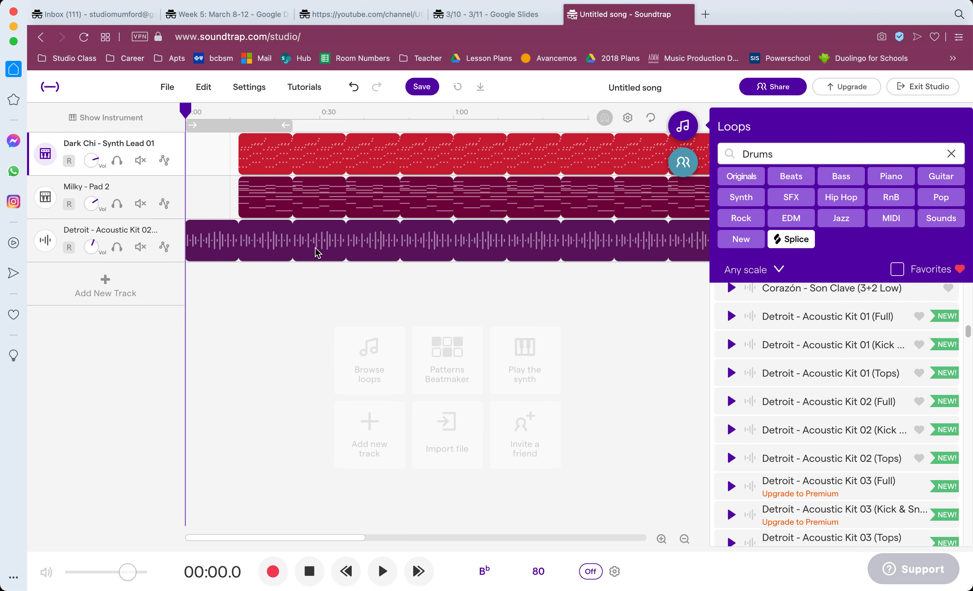
Move the Synth Lead 01 region back to the start and shift the Pad 2 and Acoustic Kit 02 regions to begin at about 0:12.
{"action": "left_click_drag", "start_coordinate": [298, 158], "coordinate": [232, 155]}
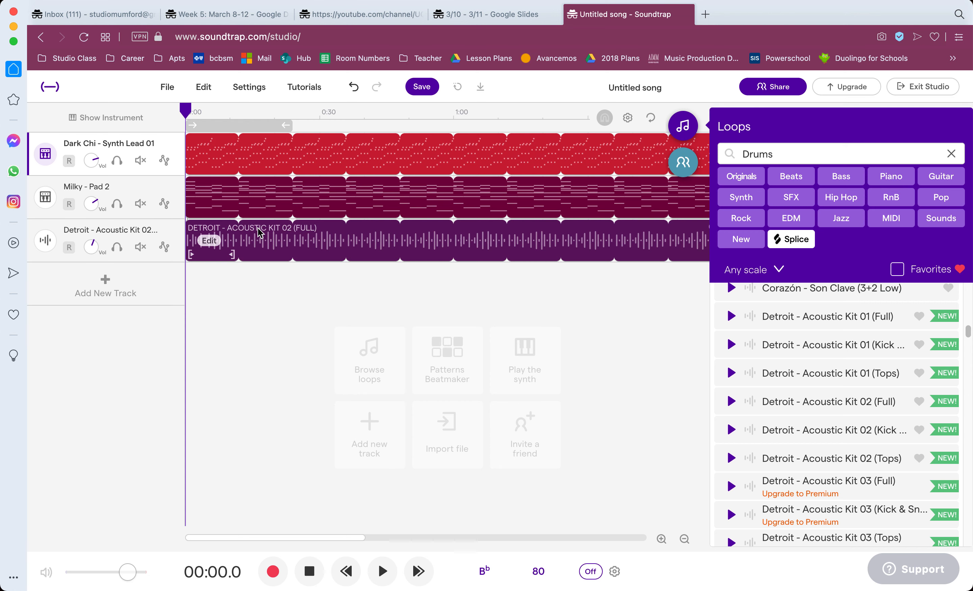
{"action": "left_click", "coordinate": [273, 289]}
{"action": "left_click", "coordinate": [280, 237]}
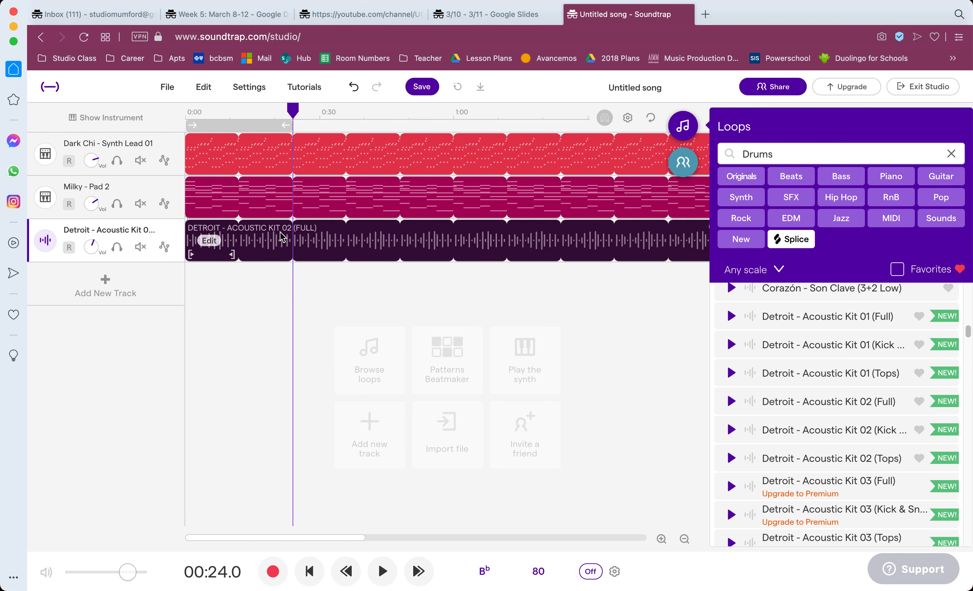
{"action": "left_click", "coordinate": [317, 190], "text": "shift"}
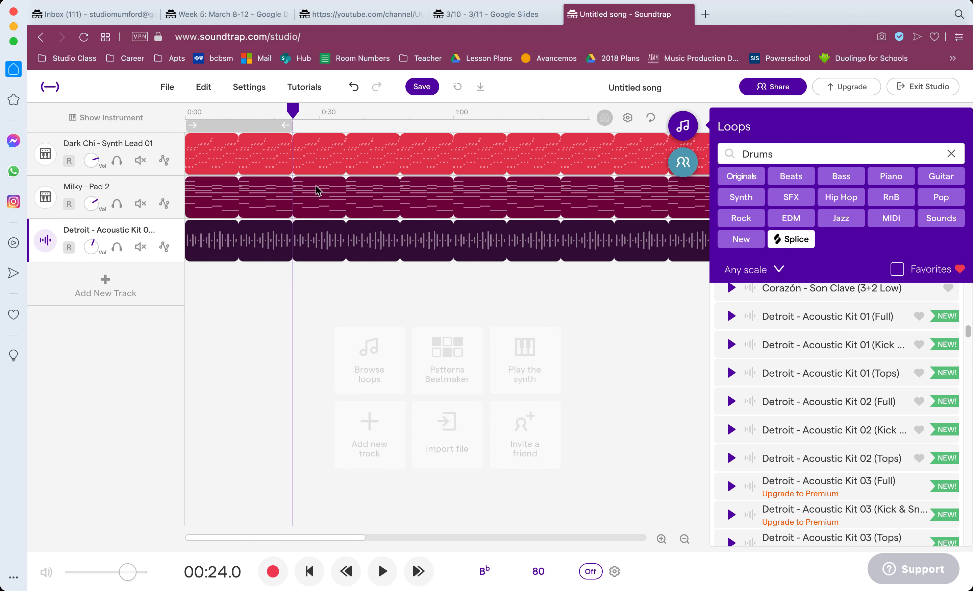
{"action": "left_click_drag", "start_coordinate": [364, 199], "coordinate": [391, 201]}
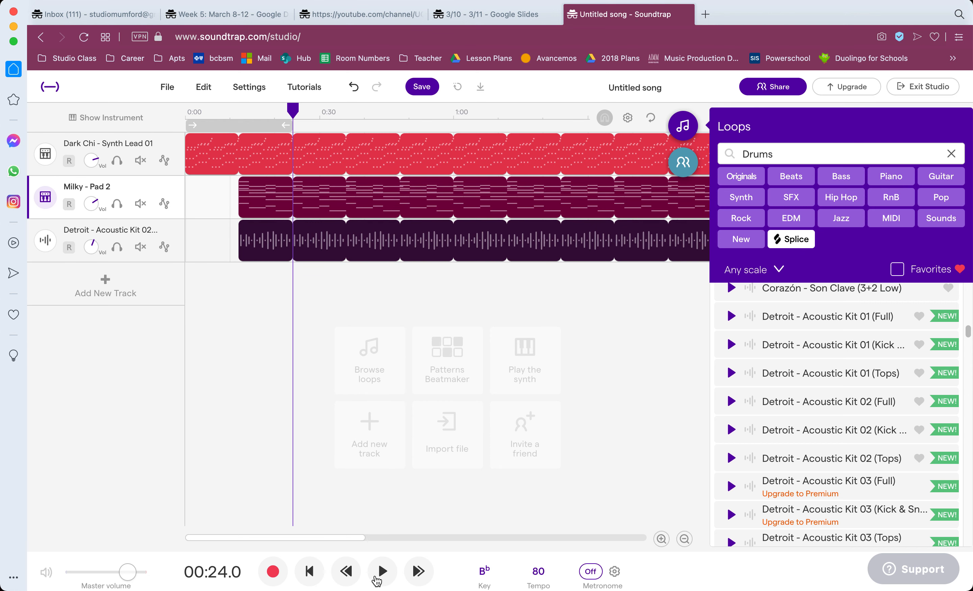
Play the synth-first arrangement from the beginning past the pad and drum entry, and stop playback.
{"action": "left_click", "coordinate": [309, 570]}
{"action": "left_click", "coordinate": [383, 571]}
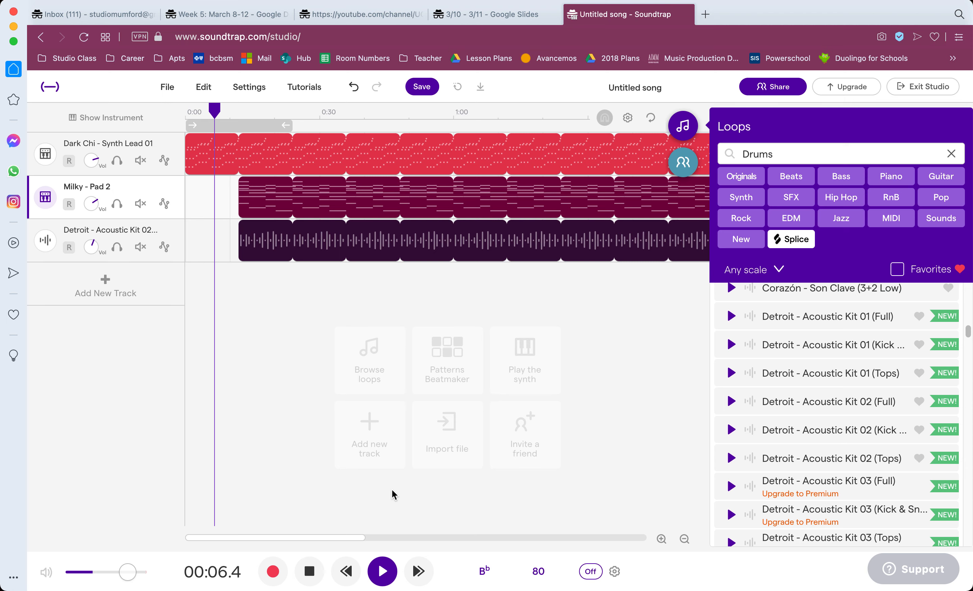
{"action": "mouse_move", "coordinate": [249, 155]}
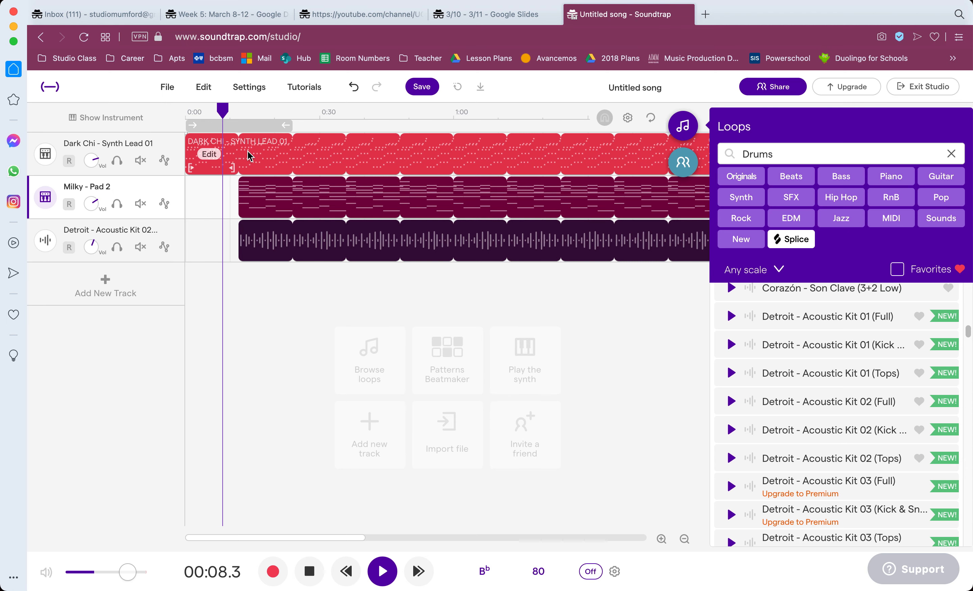
{"action": "mouse_move", "coordinate": [255, 241]}
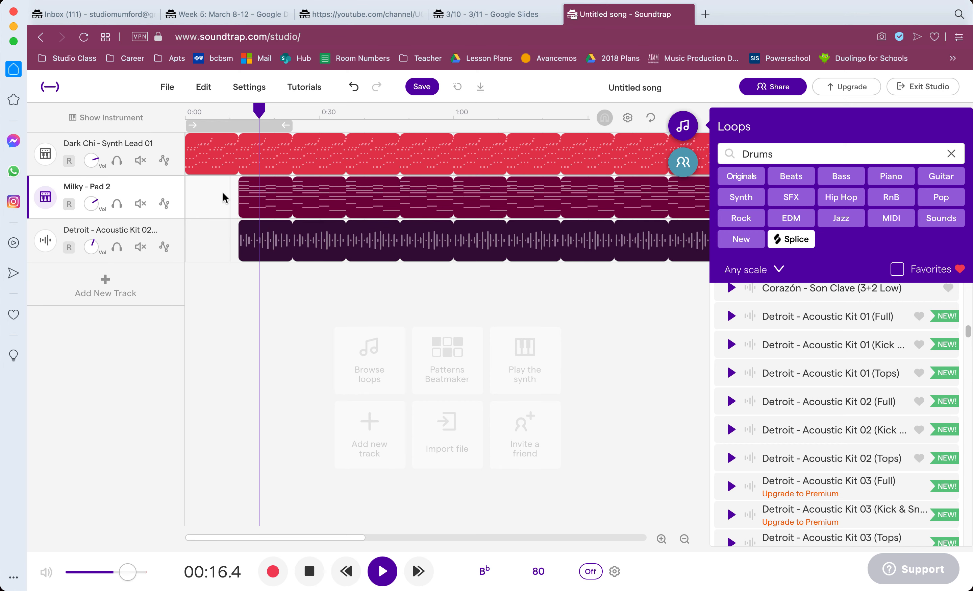
{"action": "key", "text": "space"}
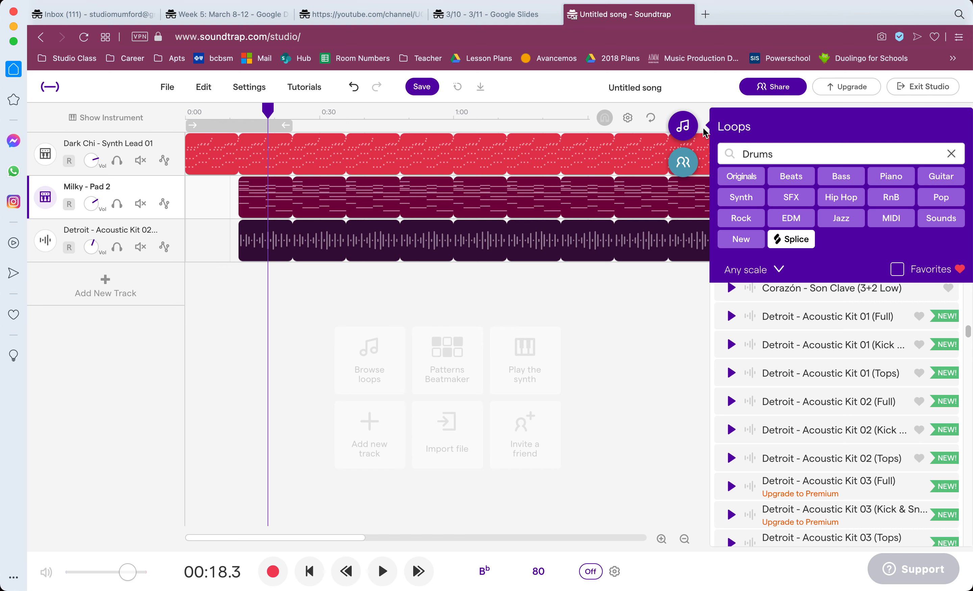
Close the loop library and shorten the Pad 2 and Acoustic Kit 02 regions to a single loop each.
{"action": "left_click", "coordinate": [684, 127]}
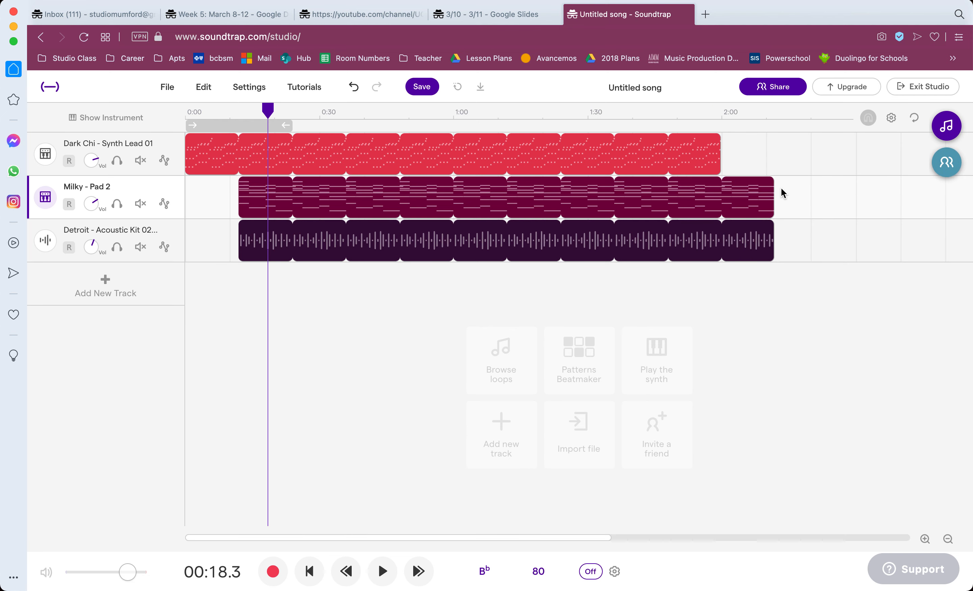
{"action": "left_click_drag", "start_coordinate": [743, 186], "coordinate": [298, 185]}
{"action": "left_click", "coordinate": [341, 285]}
Copy the single Pad 2 region and paste it on its track at about 0:36, 0:48, 1:00, 1:24 and 1:48.
{"action": "mouse_move", "coordinate": [270, 192]}
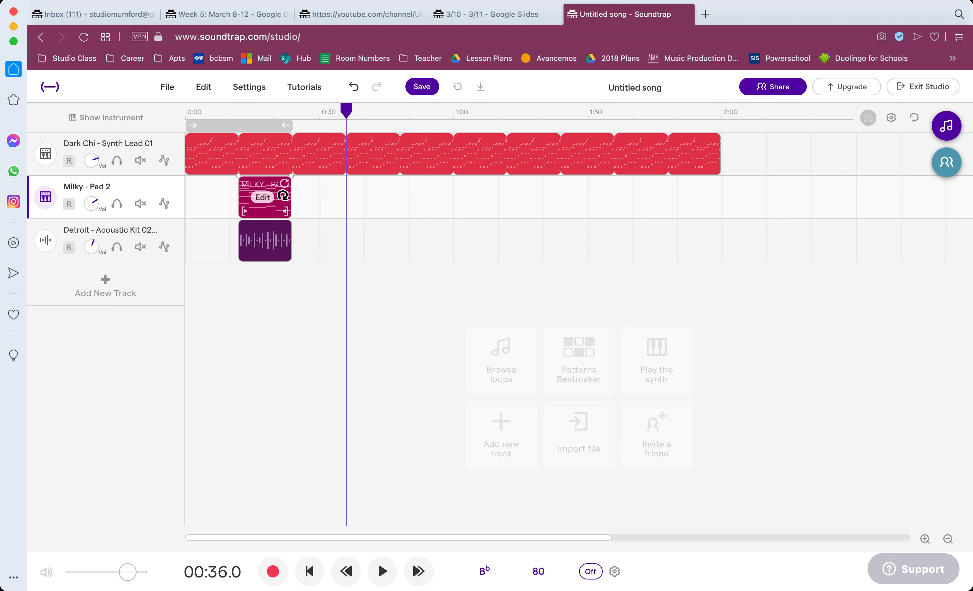
{"action": "left_click", "coordinate": [282, 196]}
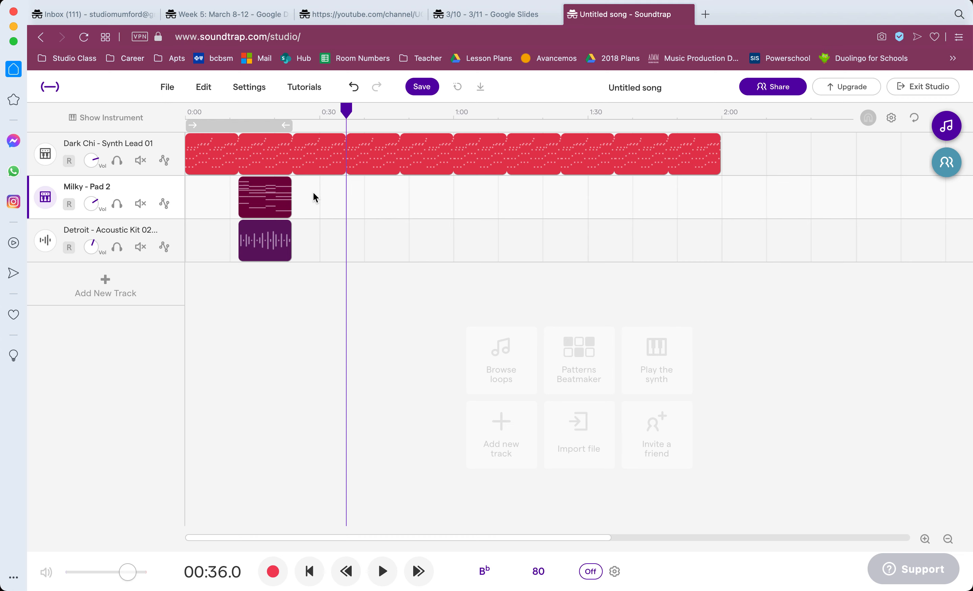
{"action": "right_click", "coordinate": [282, 191]}
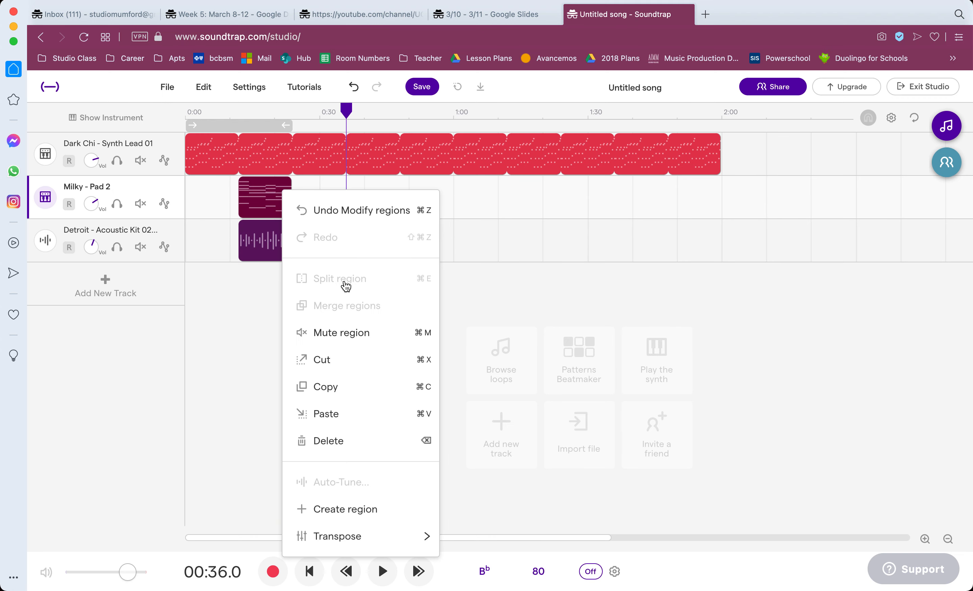
{"action": "left_click", "coordinate": [346, 386]}
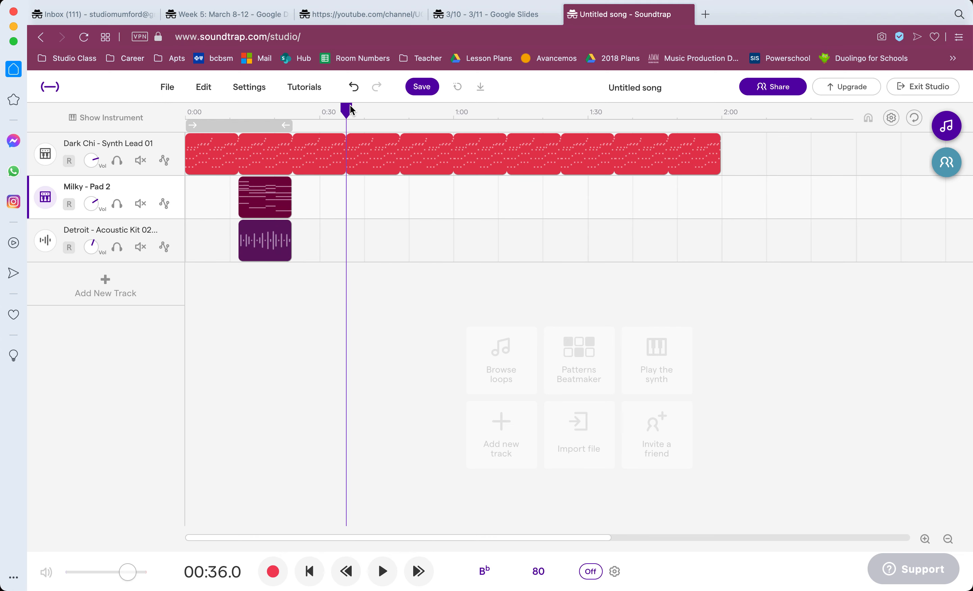
{"action": "mouse_move", "coordinate": [322, 110]}
{"action": "left_mouse_down"}
{"action": "mouse_move", "coordinate": [306, 103]}
{"action": "mouse_move", "coordinate": [322, 104]}
{"action": "left_mouse_up"}
{"action": "key", "text": "super+v"}
{"action": "left_click_drag", "start_coordinate": [347, 110], "coordinate": [669, 113]}
{"action": "key", "text": "super+v"}
{"action": "key", "text": "super+v"}
{"action": "key", "text": "super+v"}
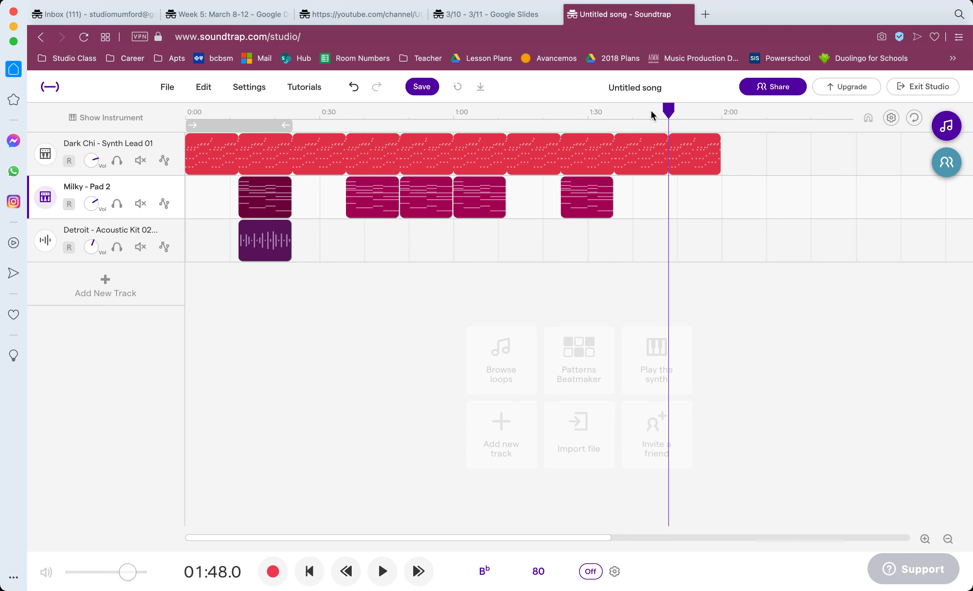
{"action": "key", "text": "super+v"}
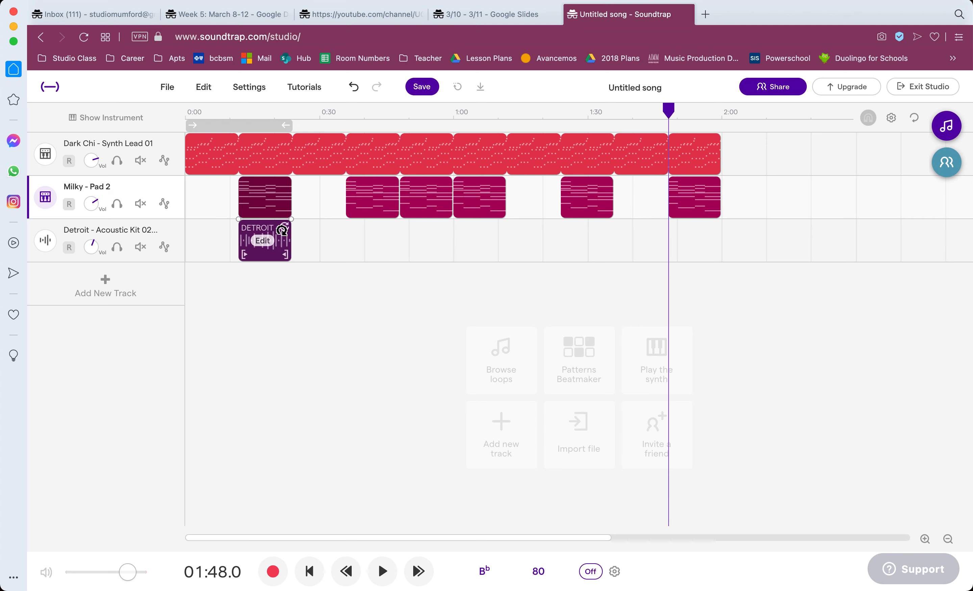
Repeat the Acoustic Kit 02 drum loop out to about 1:24 and shorten the Synth Lead 01 region to about 1:12.
{"action": "left_click_drag", "start_coordinate": [286, 229], "coordinate": [505, 228]}
{"action": "left_click_drag", "start_coordinate": [715, 139], "coordinate": [543, 142]}
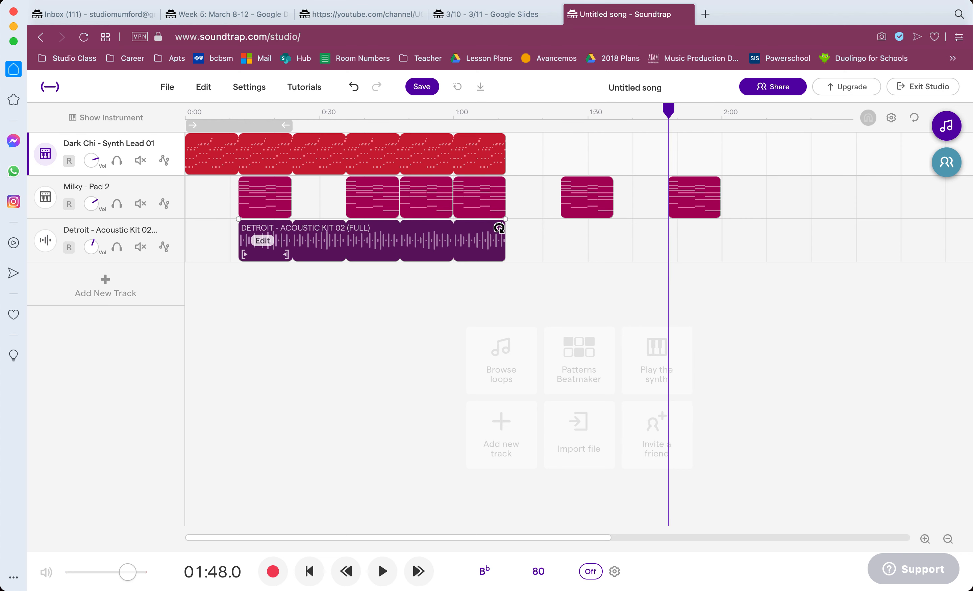
{"action": "left_click_drag", "start_coordinate": [500, 228], "coordinate": [531, 227]}
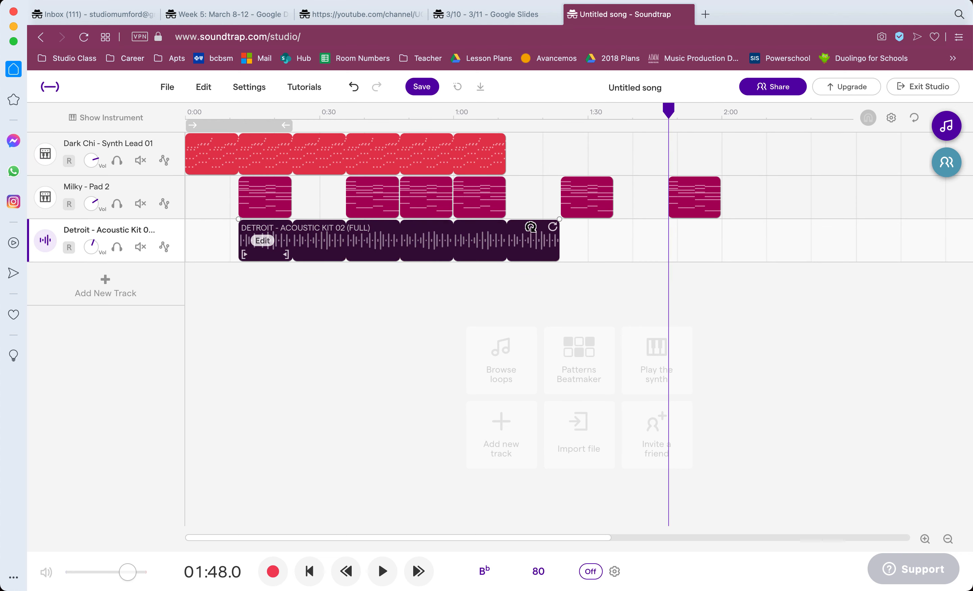
Copy the Synth Lead 01 region, paste it on its track at about 1:24, and shorten the copy to end at about 2:00.
{"action": "left_click", "coordinate": [474, 150]}
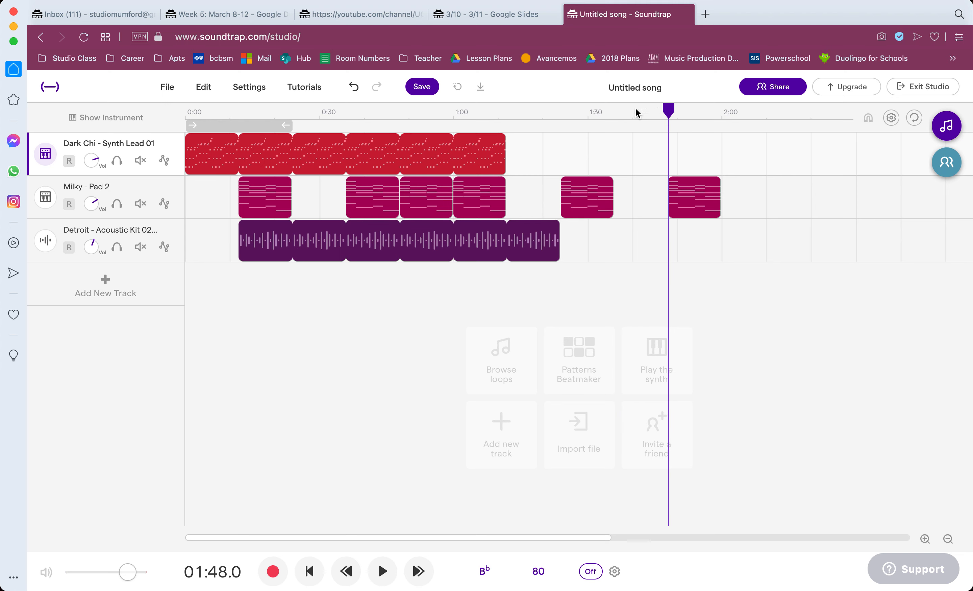
{"action": "left_click", "coordinate": [561, 114]}
{"action": "key", "text": "super+v"}
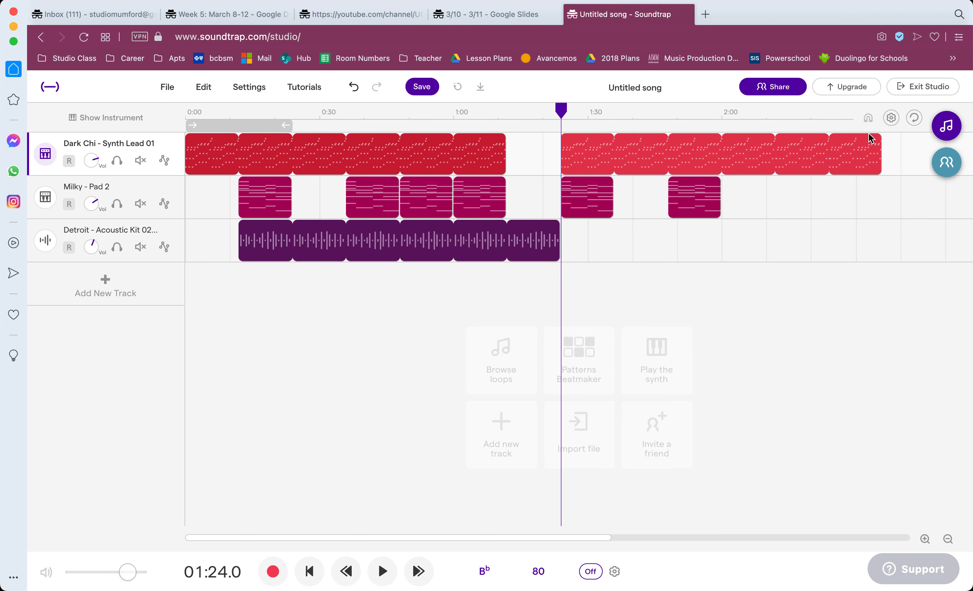
{"action": "left_click_drag", "start_coordinate": [875, 139], "coordinate": [732, 143]}
{"action": "left_click", "coordinate": [704, 181]}
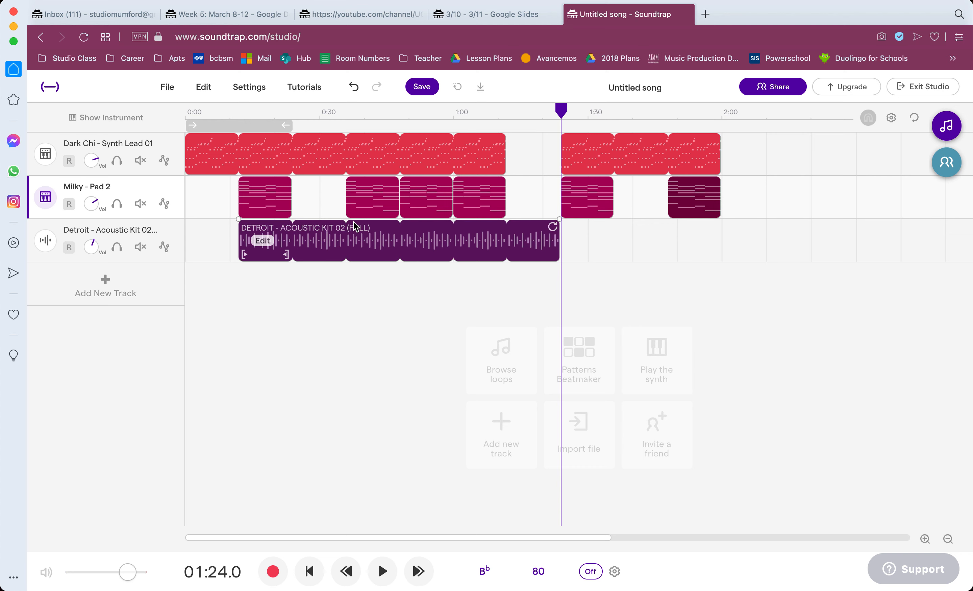
Move the first Pad 2 region to about 0:06 and, during playback from the beginning, repeat it out to about 0:30.
{"action": "left_click", "coordinate": [309, 571]}
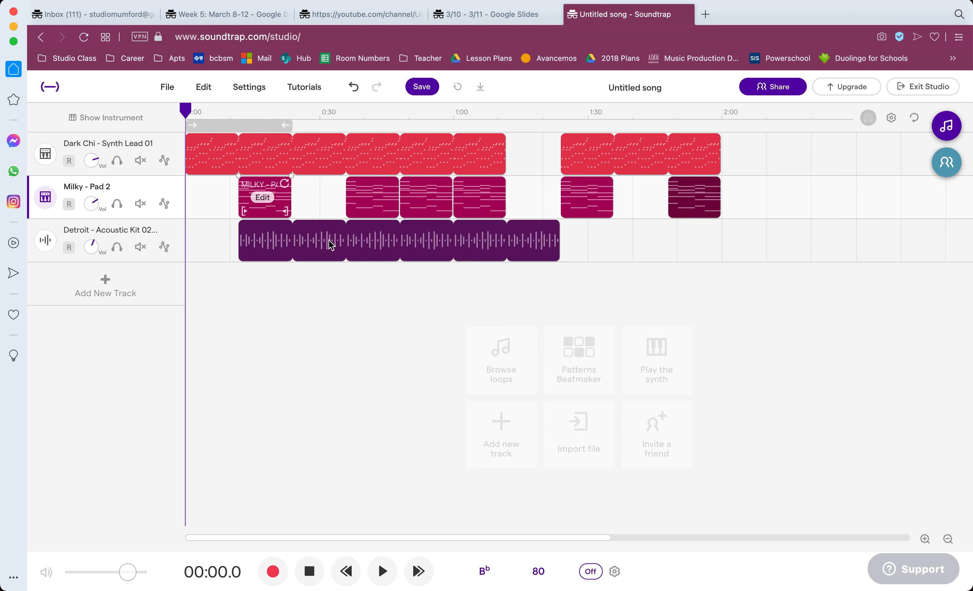
{"action": "left_click", "coordinate": [927, 539]}
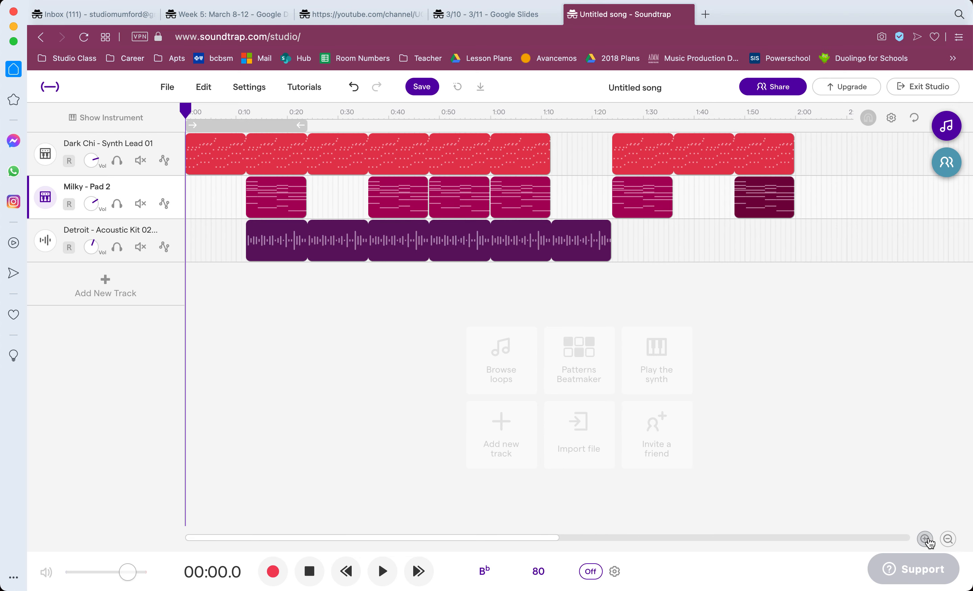
{"action": "left_click", "coordinate": [261, 191]}
{"action": "left_click_drag", "start_coordinate": [261, 191], "coordinate": [230, 192]}
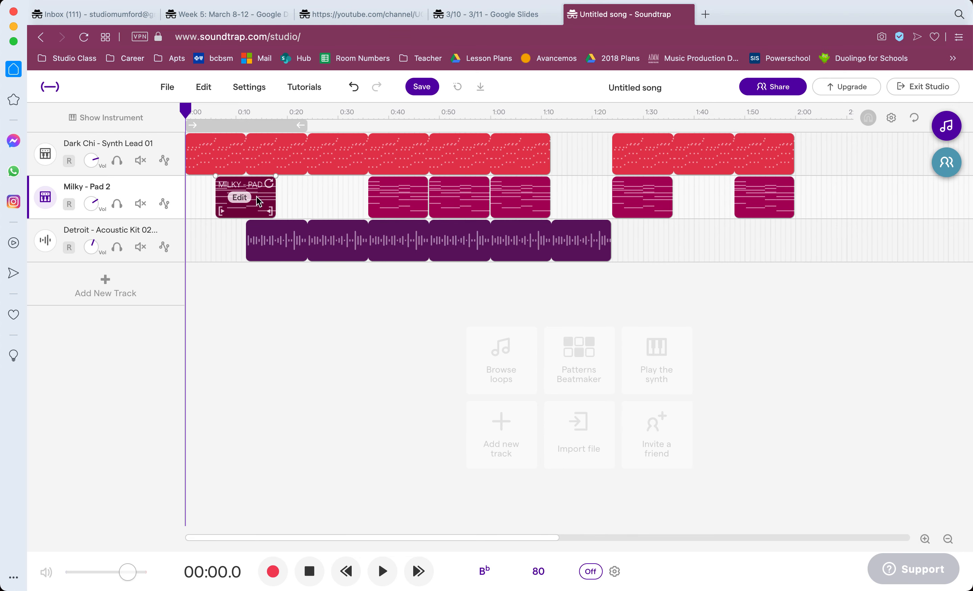
{"action": "left_click", "coordinate": [383, 571]}
{"action": "left_click_drag", "start_coordinate": [270, 181], "coordinate": [325, 188]}
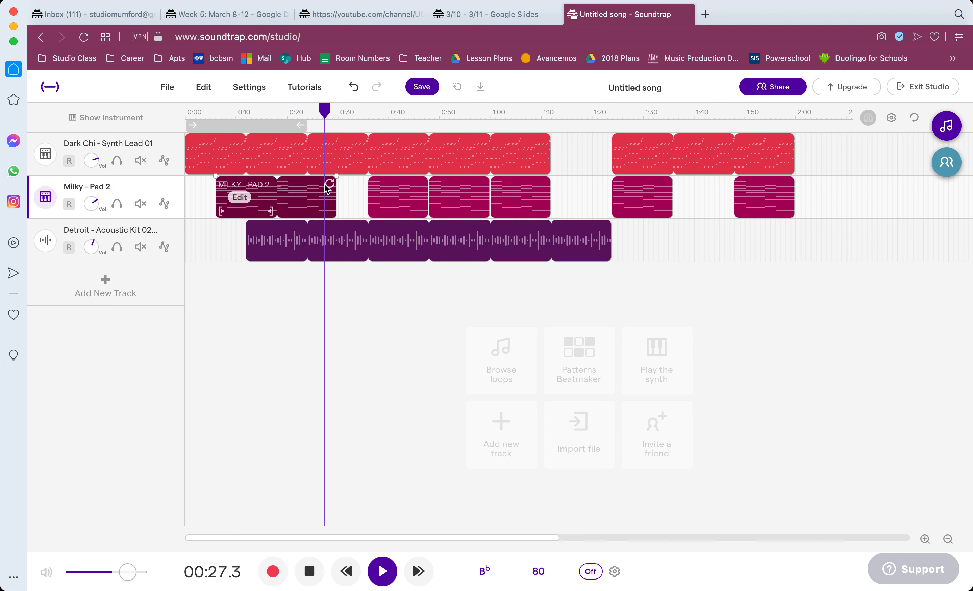
Play the section from about 1:06 past 1:20, stop playback, and switch to the Google Slides deck to review the Creative Week 4 requirements.
{"action": "left_click", "coordinate": [523, 116]}
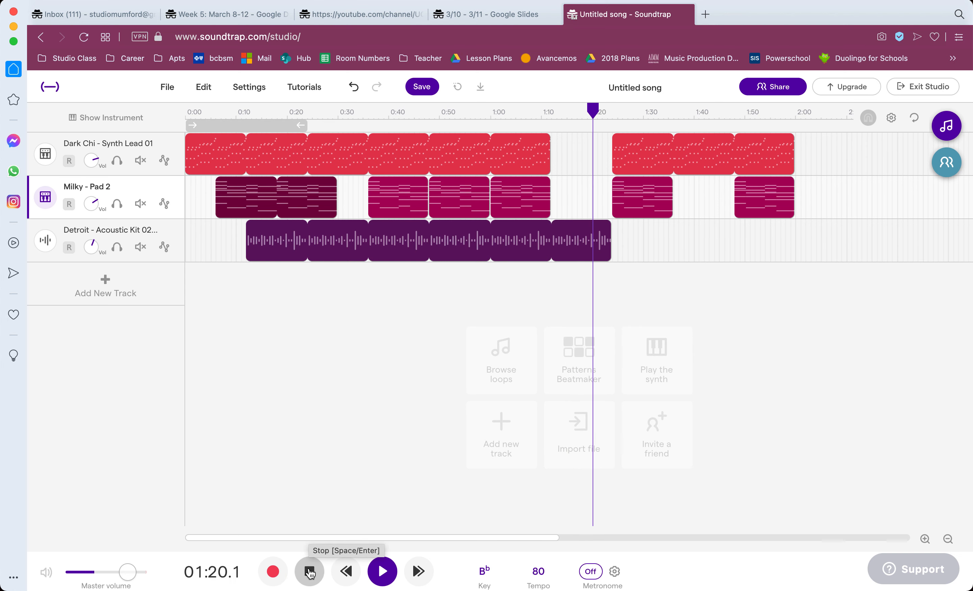
{"action": "left_click", "coordinate": [310, 572]}
{"action": "left_click", "coordinate": [493, 16]}
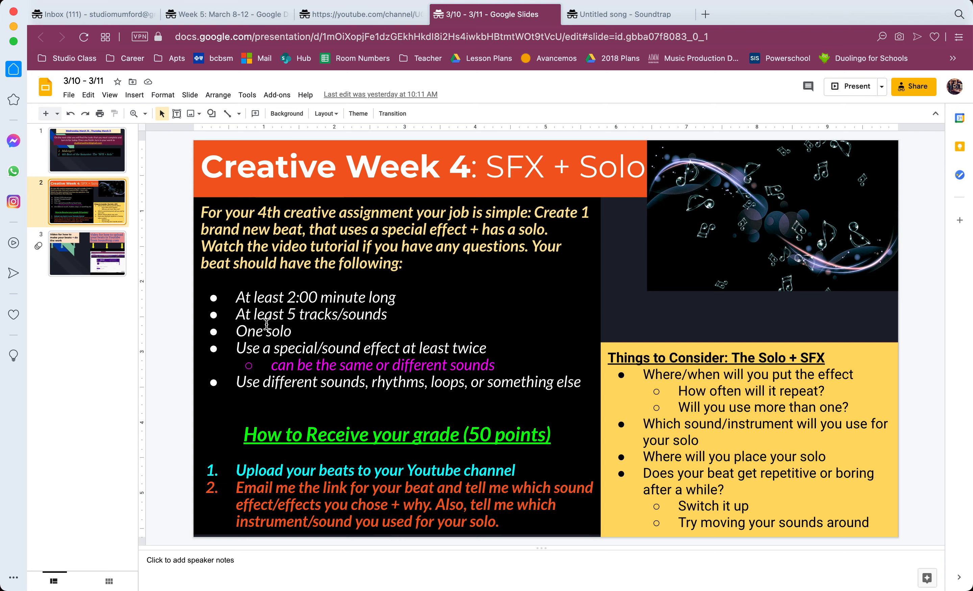
Switch back to Soundtrap, search the loop library for "baby crying", and preview Baby Crying 3.
{"action": "left_click", "coordinate": [624, 14]}
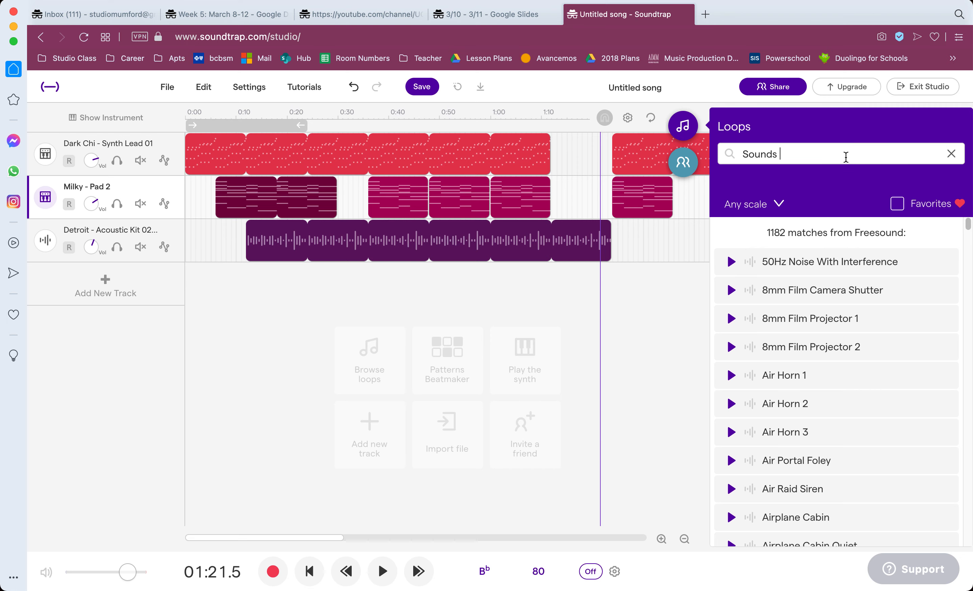
{"action": "left_click", "coordinate": [951, 153]}
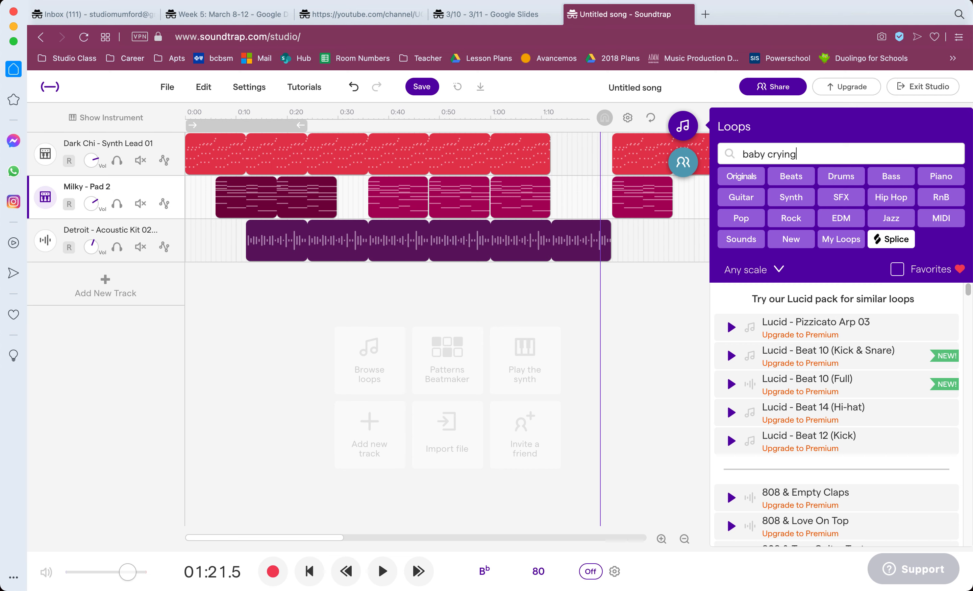
{"action": "key", "text": "Return"}
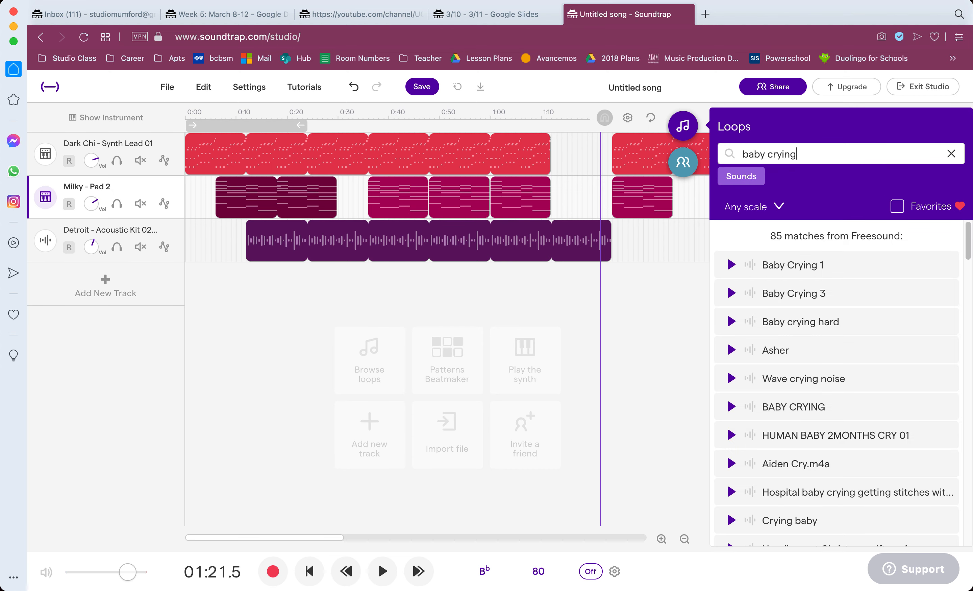
{"action": "left_click", "coordinate": [731, 293]}
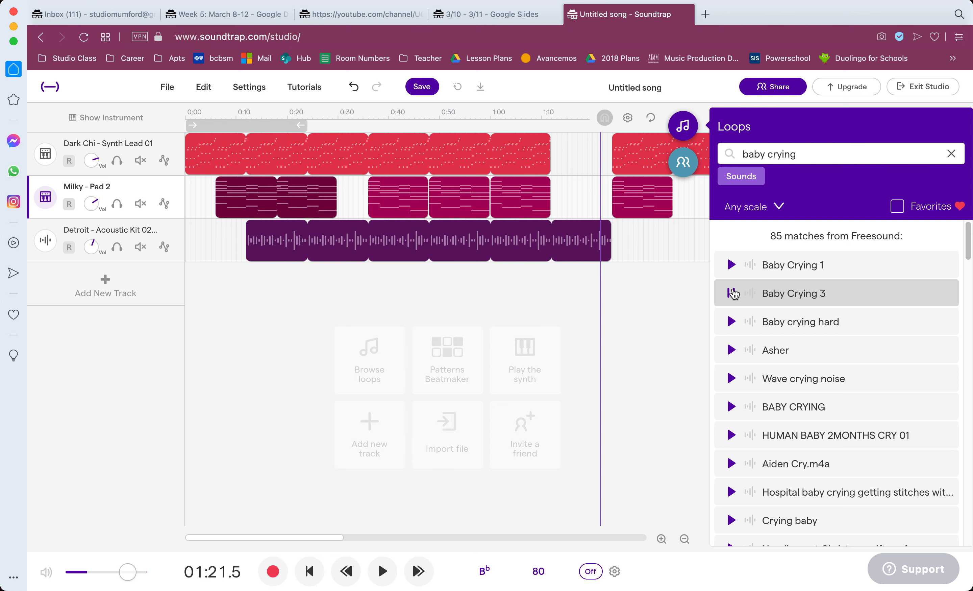
Add Baby Crying 3 at the song's start and Baby Crying 1 at about 0:06 on new tracks, acknowledging the Freesound notice.
{"action": "left_click_drag", "start_coordinate": [765, 298], "coordinate": [195, 284]}
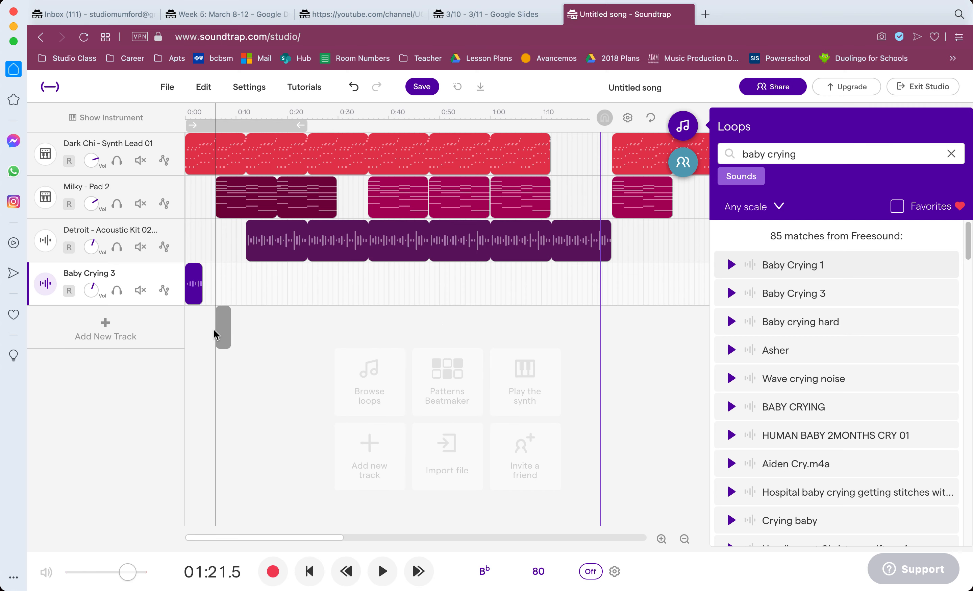
{"action": "left_click_drag", "start_coordinate": [207, 329], "coordinate": [209, 329]}
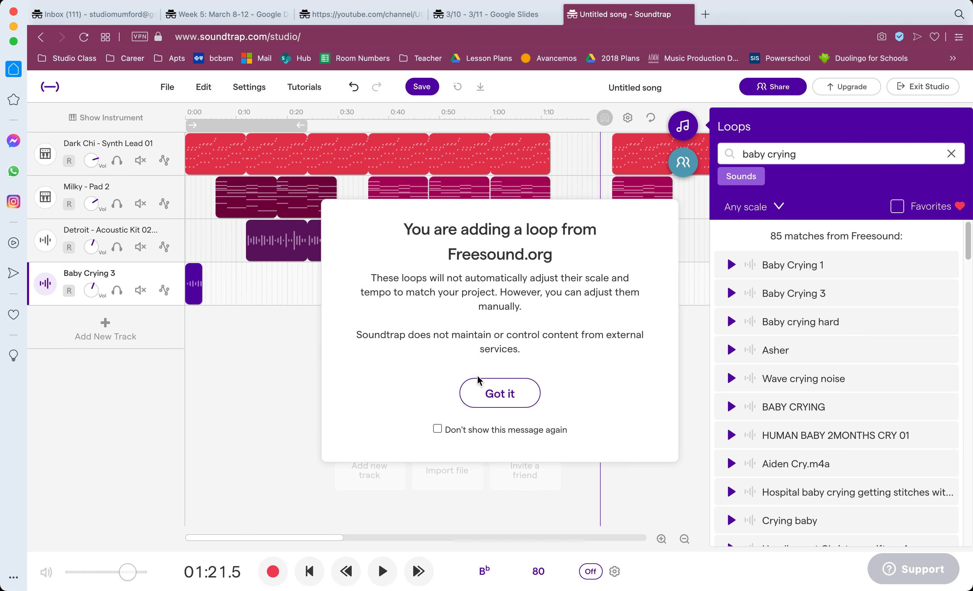
{"action": "left_click", "coordinate": [500, 389]}
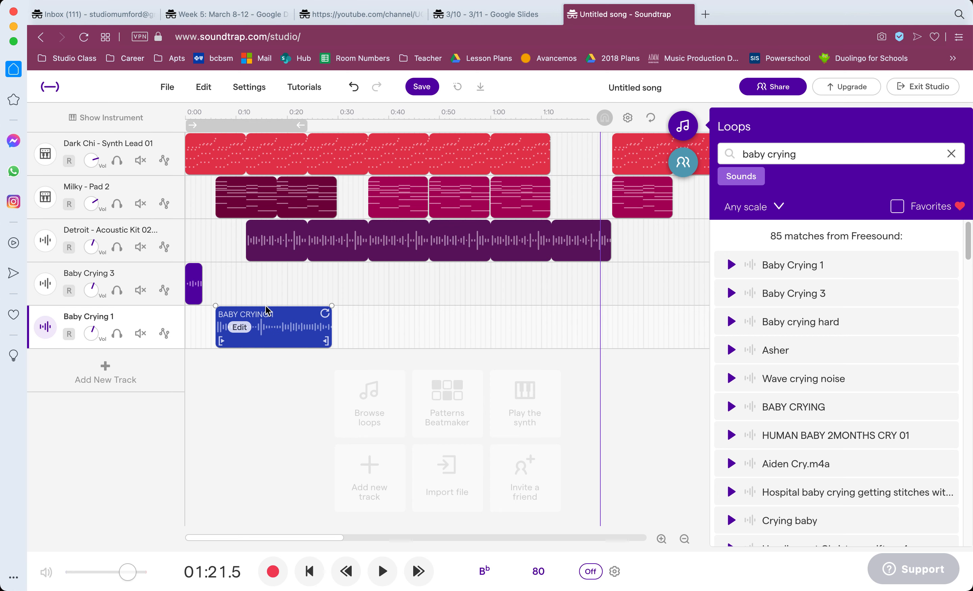
{"action": "left_click", "coordinate": [277, 326]}
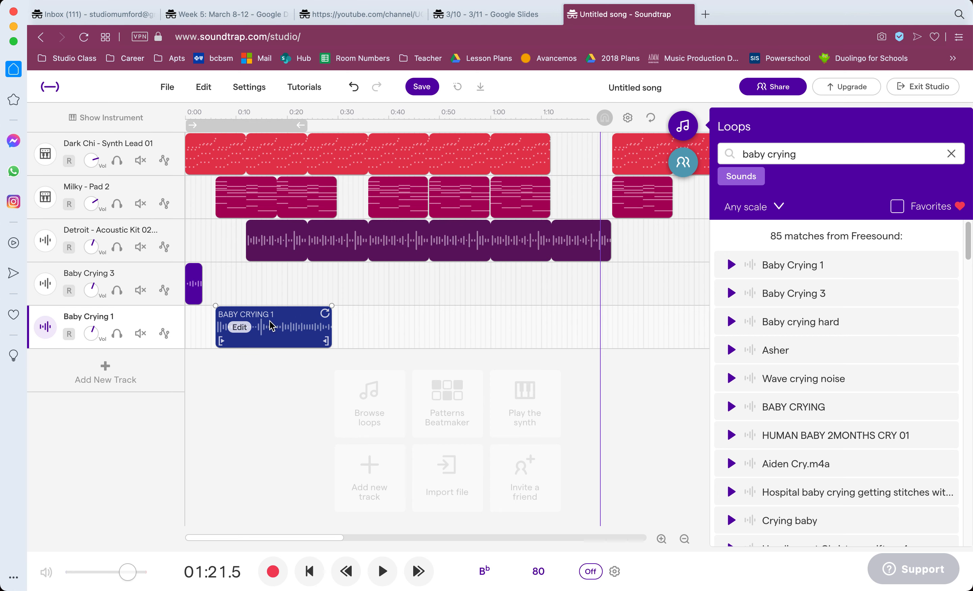
Copy the Baby Crying 3 clip and paste it on its track at 0:12, 0:24, 0:42 and 1:12.
{"action": "left_click", "coordinate": [198, 284]}
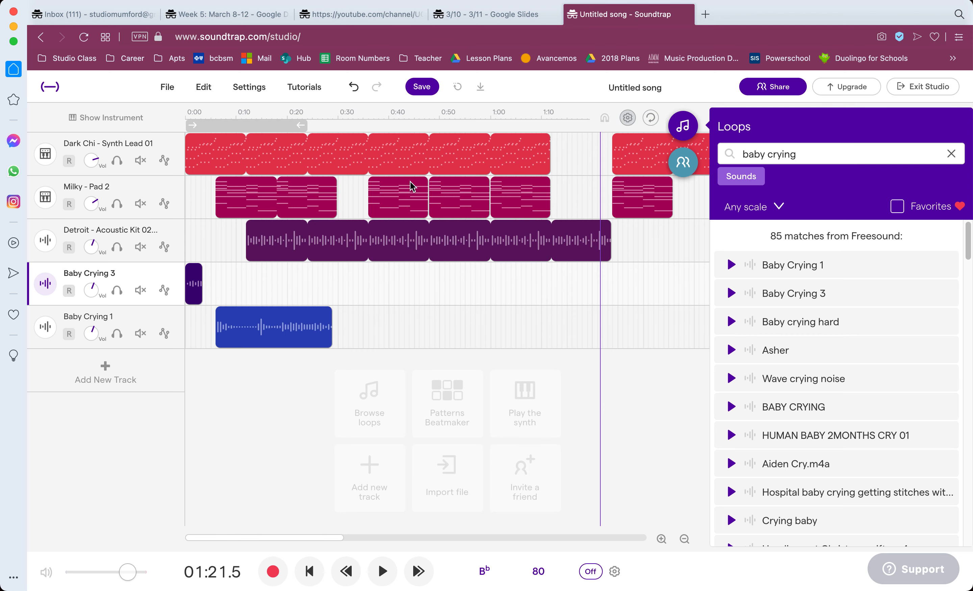
{"action": "left_click", "coordinate": [241, 229]}
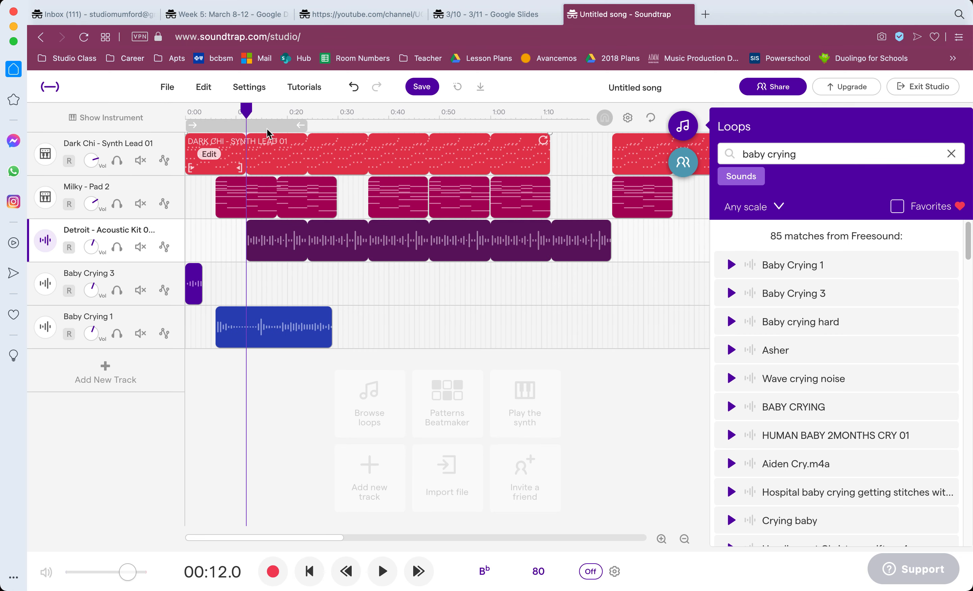
{"action": "left_click", "coordinate": [264, 234], "text": "alt"}
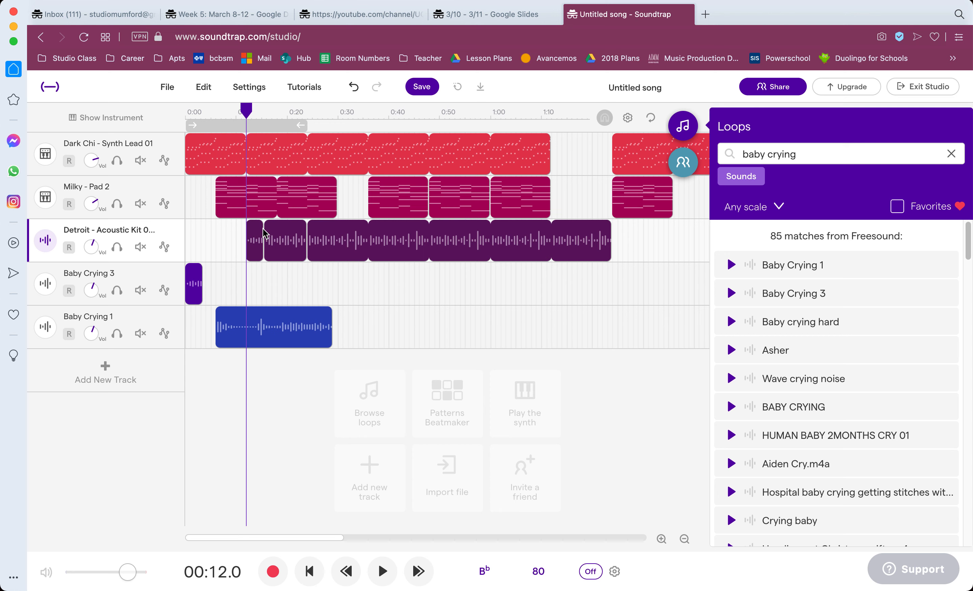
{"action": "key", "text": "super+z"}
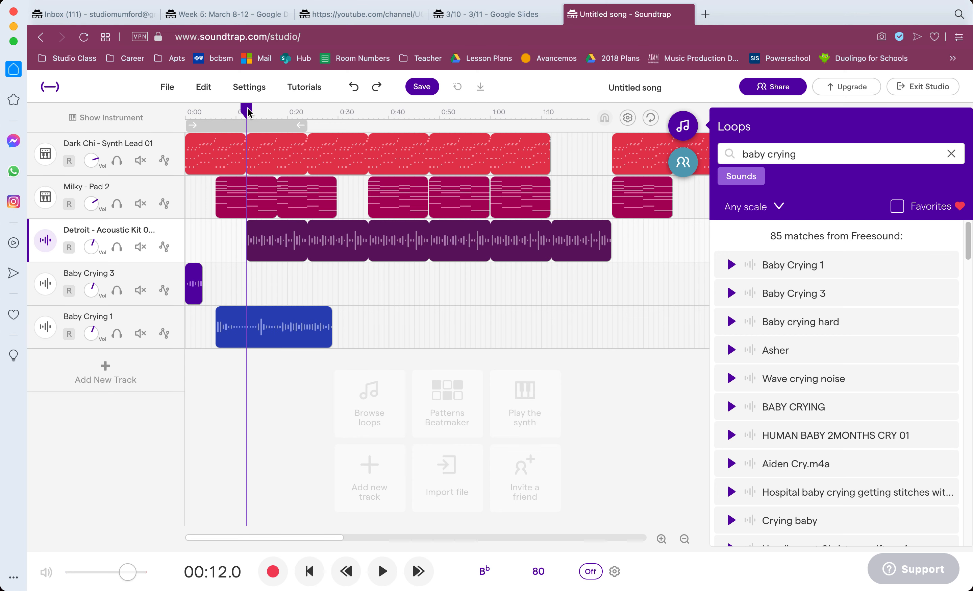
{"action": "left_click", "coordinate": [235, 268]}
{"action": "key", "text": "super+v"}
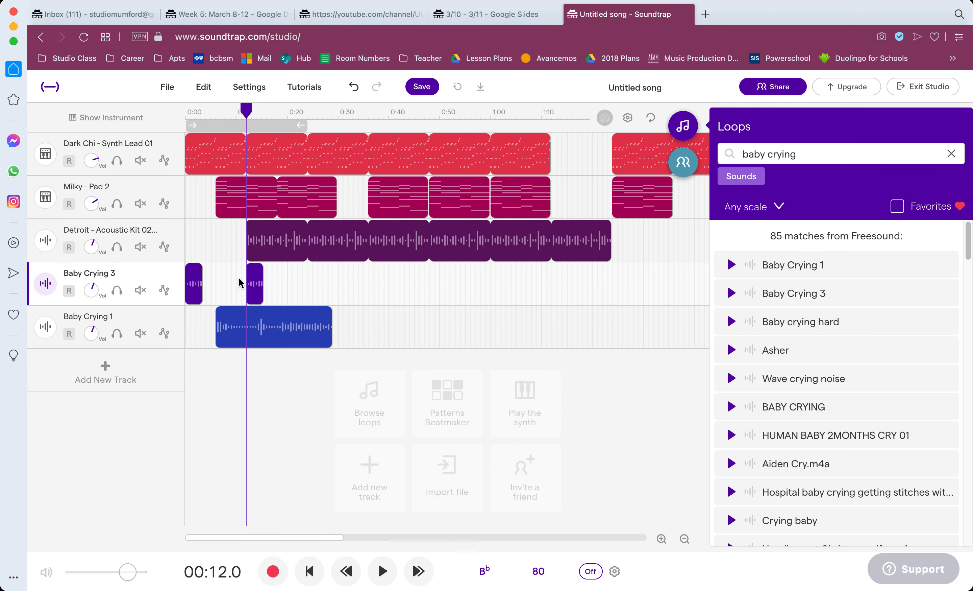
{"action": "left_click", "coordinate": [310, 278]}
{"action": "key", "text": "super+v"}
{"action": "left_click", "coordinate": [398, 278]}
{"action": "key", "text": "super+v"}
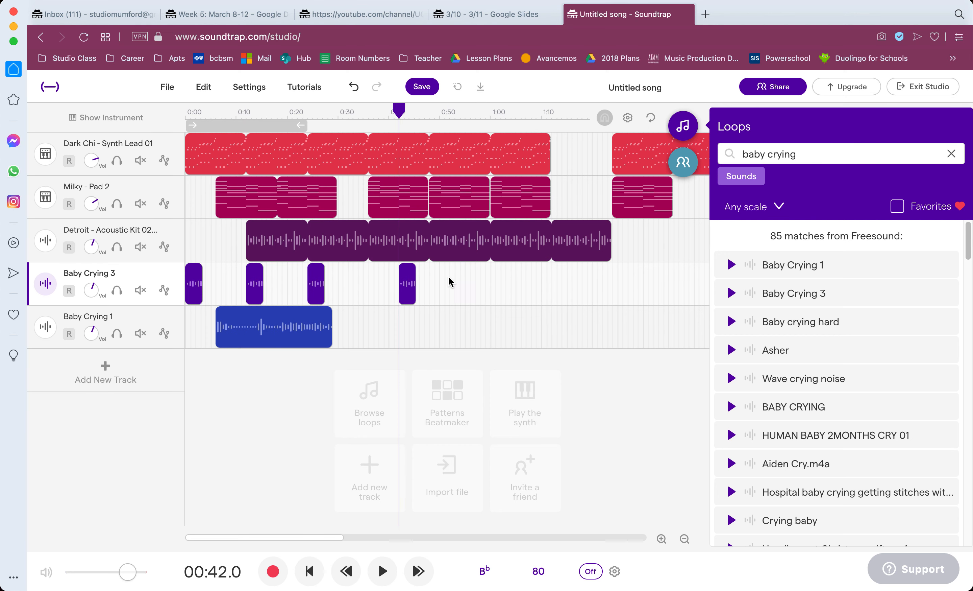
{"action": "left_click", "coordinate": [368, 277]}
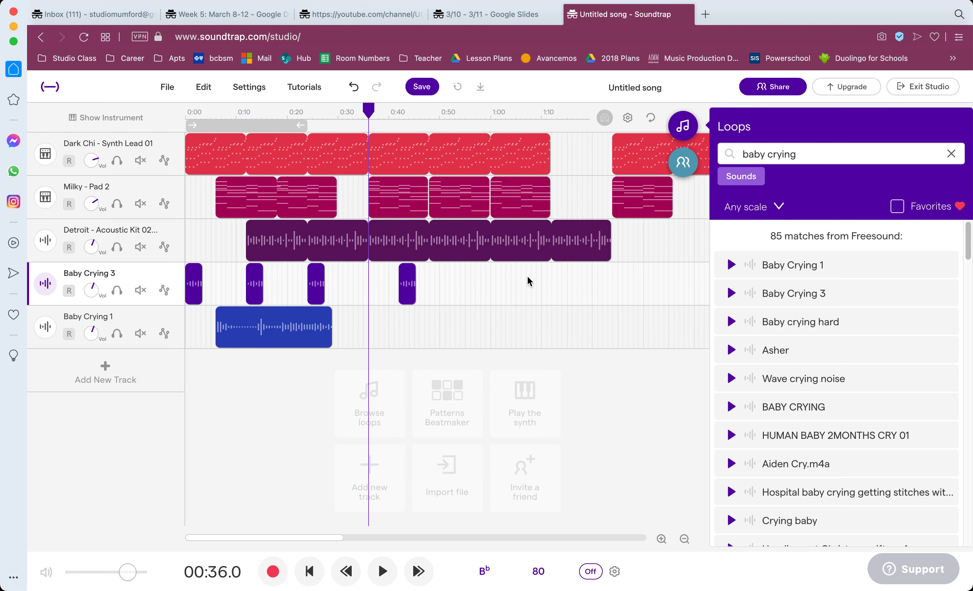
{"action": "left_click", "coordinate": [557, 273]}
{"action": "key", "text": "super+v"}
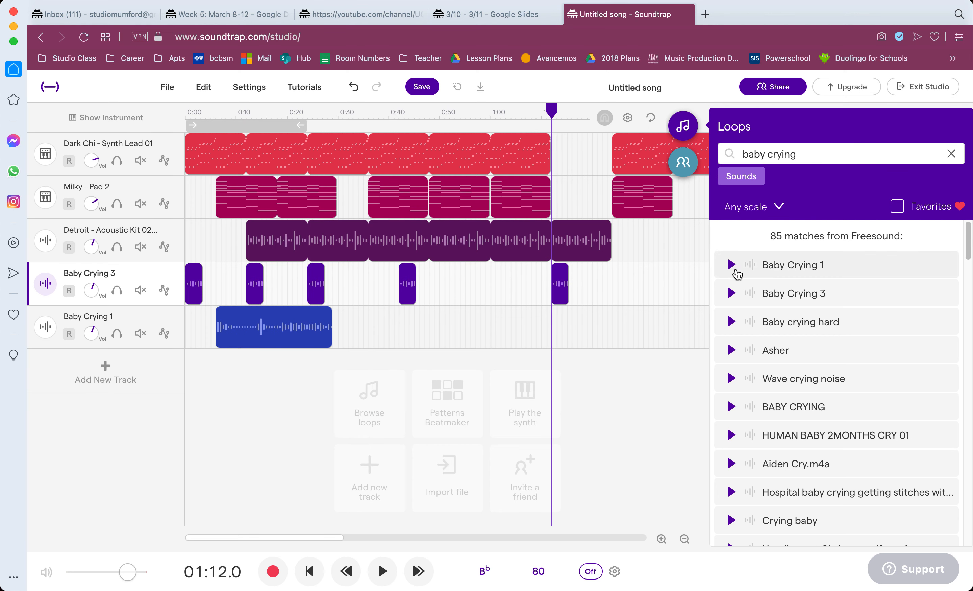
Play the arrangement with the baby crying effects from the beginning to about 0:12 and pause.
{"action": "left_click", "coordinate": [311, 571]}
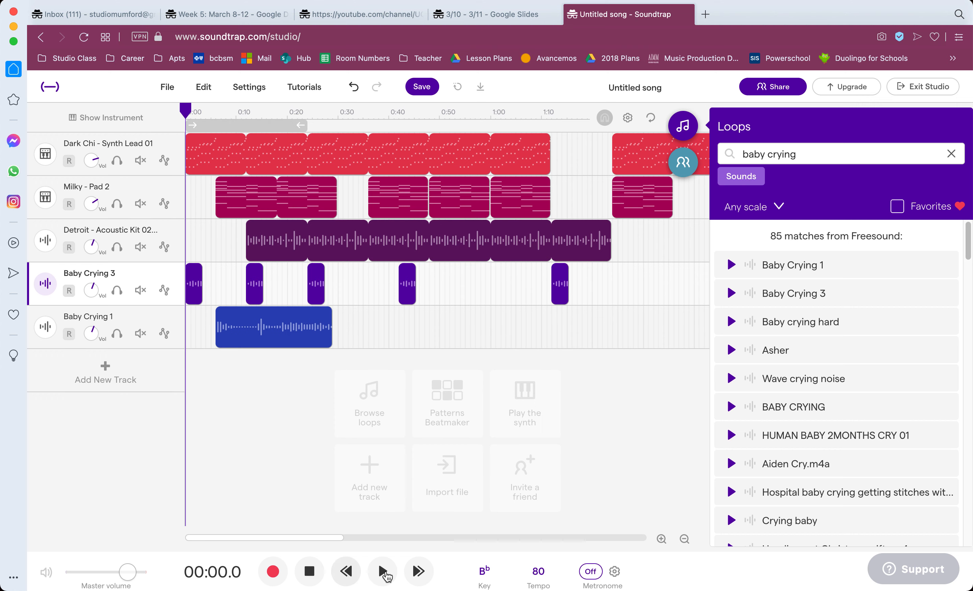
{"action": "left_click", "coordinate": [383, 571]}
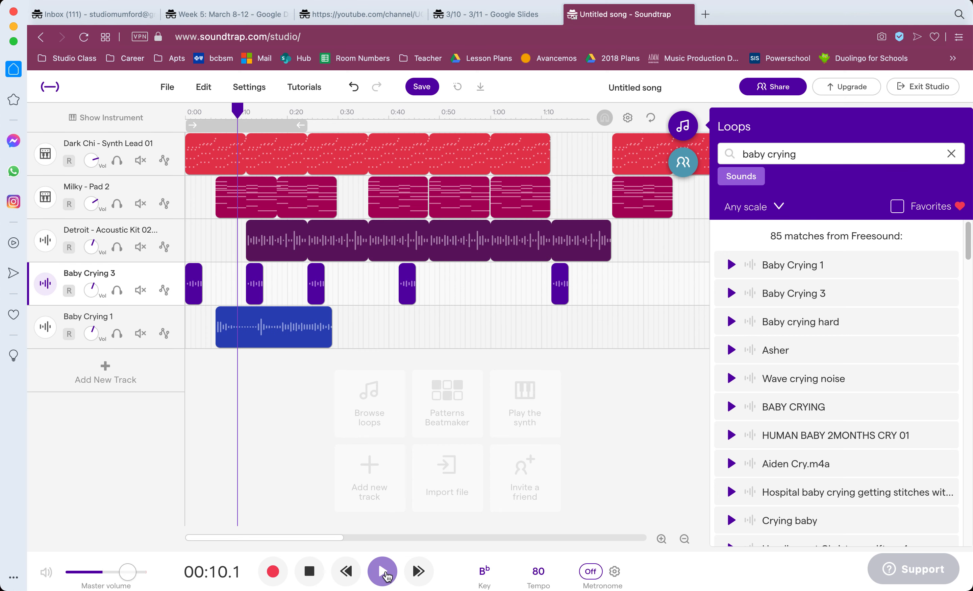
{"action": "left_click", "coordinate": [386, 573]}
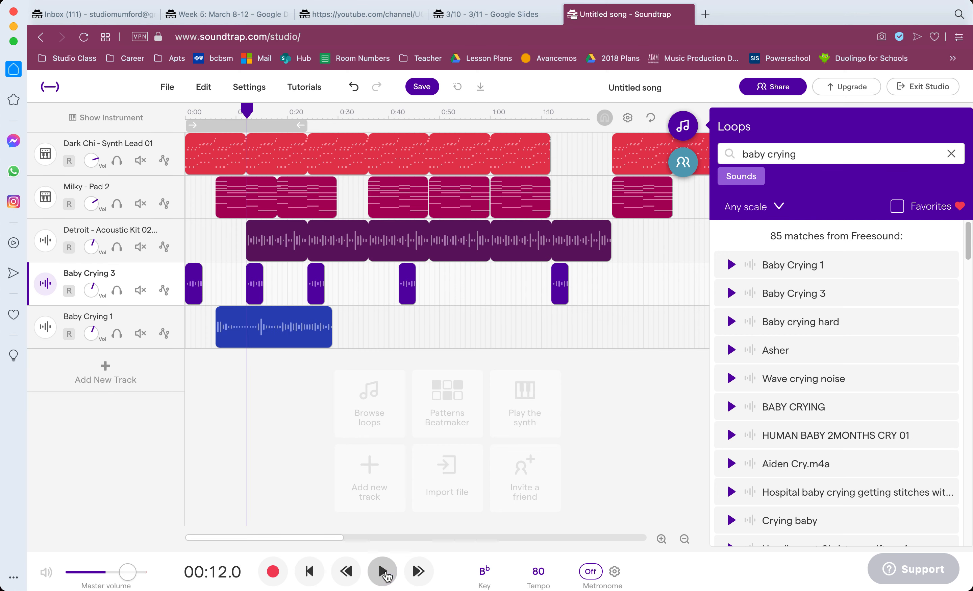
Move the first Baby Crying 3 clip from the song's start to about 0:03.
{"action": "left_click", "coordinate": [662, 540]}
{"action": "left_click", "coordinate": [662, 540]}
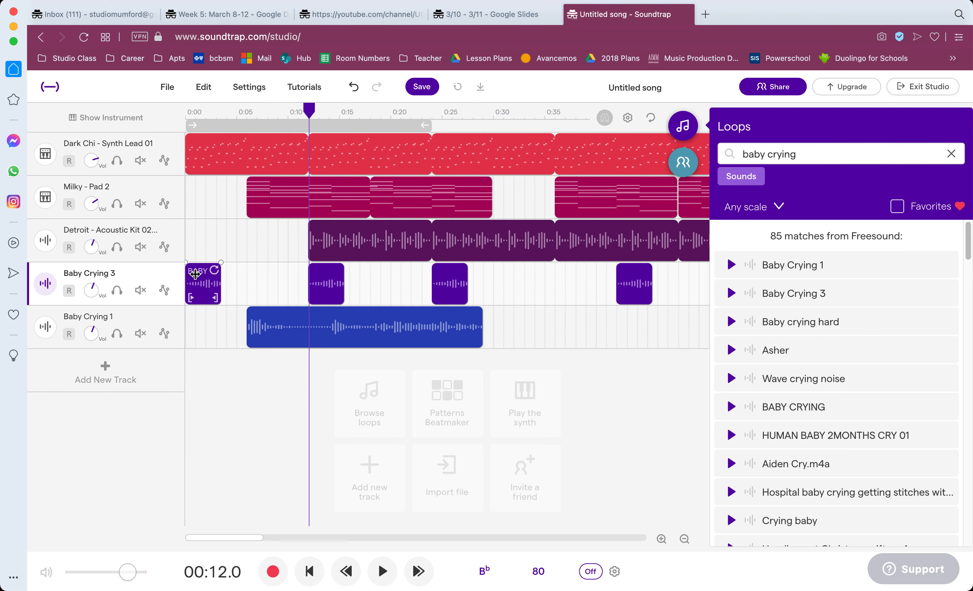
{"action": "left_click_drag", "start_coordinate": [201, 290], "coordinate": [217, 287]}
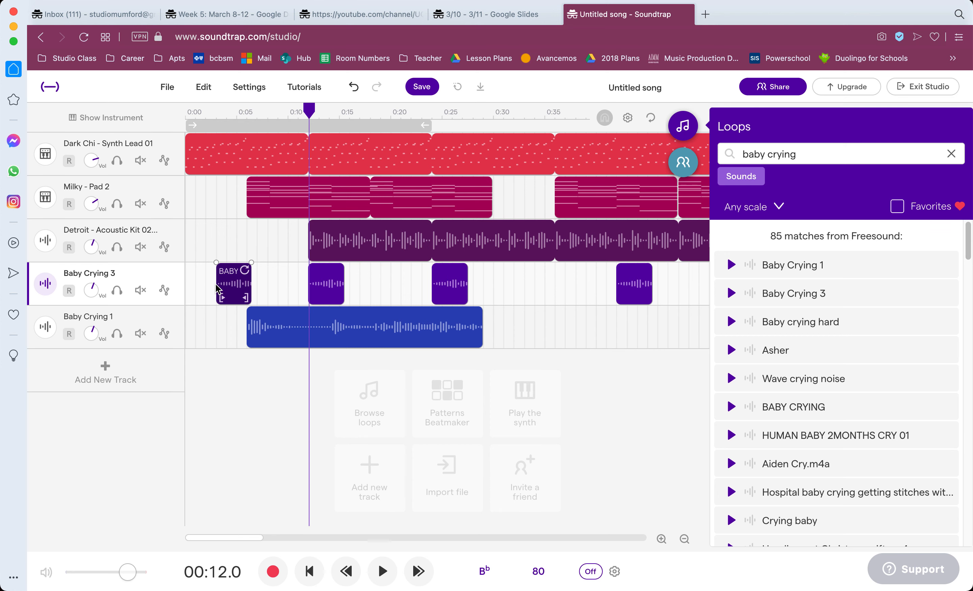
While playing the song from the beginning, close the loop library and repeat the Acoustic Kit 02 drum loop out to about 1:36.
{"action": "left_click", "coordinate": [310, 571]}
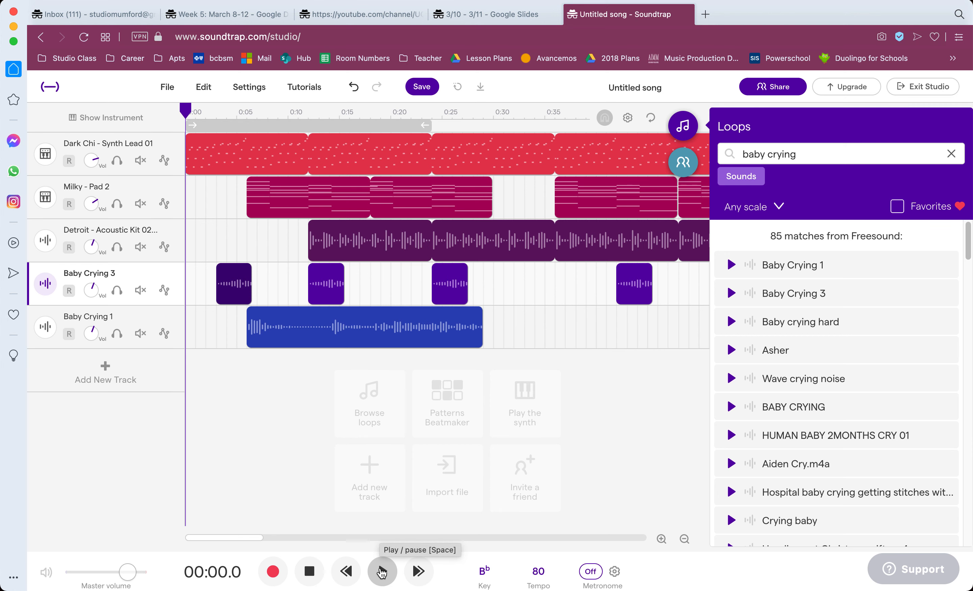
{"action": "left_click", "coordinate": [382, 573]}
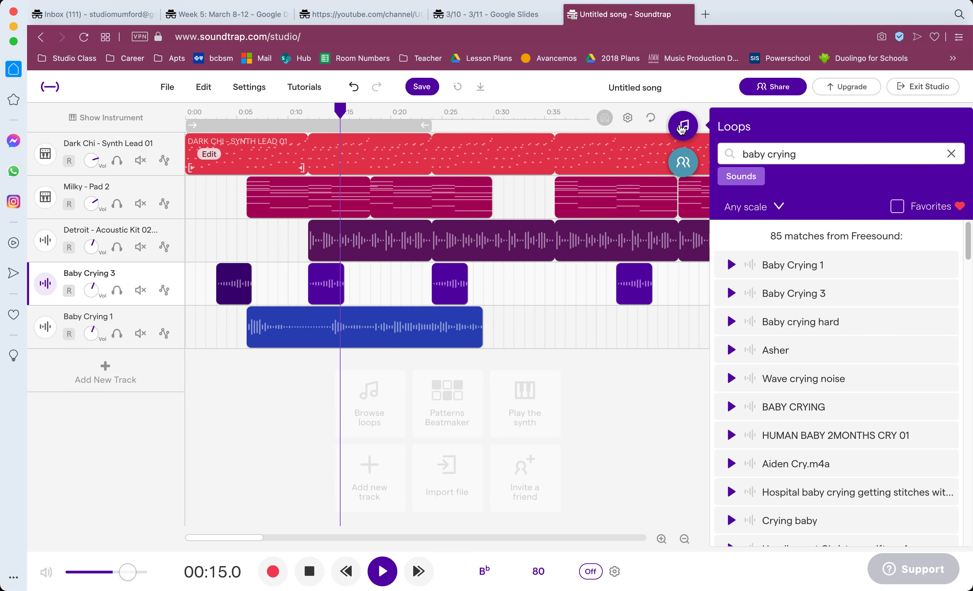
{"action": "left_click", "coordinate": [681, 126]}
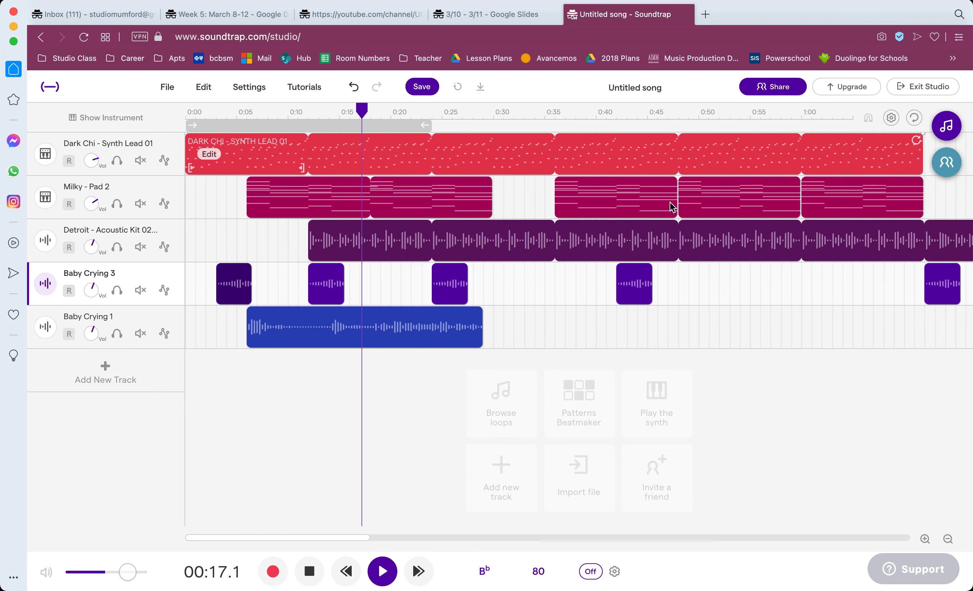
{"action": "left_click", "coordinate": [949, 539]}
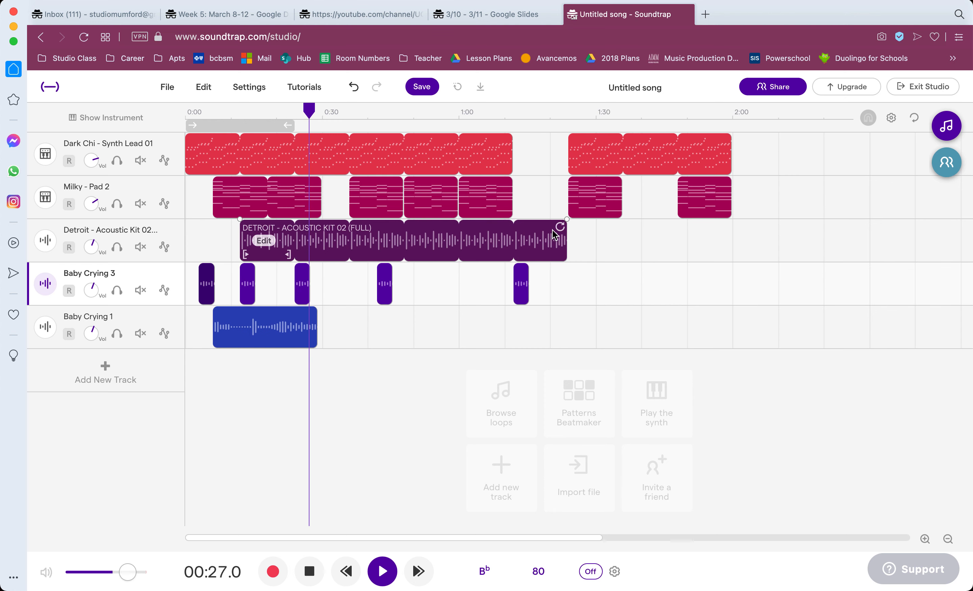
{"action": "left_click_drag", "start_coordinate": [558, 228], "coordinate": [616, 231]}
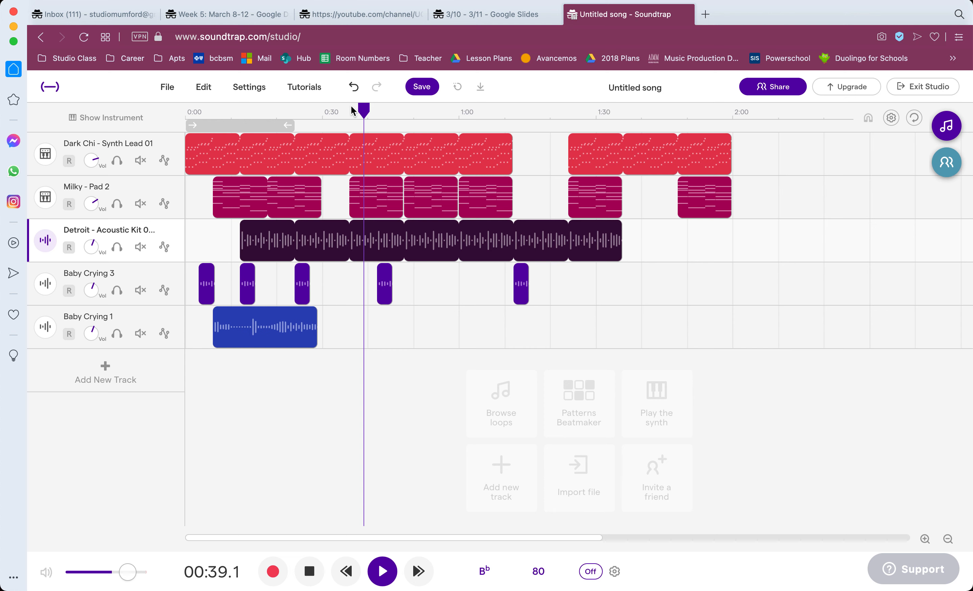
Play the song from about 1:12 and move the last two Milky - Pad 2 clips to start at about 1:18 and 1:36.
{"action": "left_click_drag", "start_coordinate": [372, 112], "coordinate": [513, 111]}
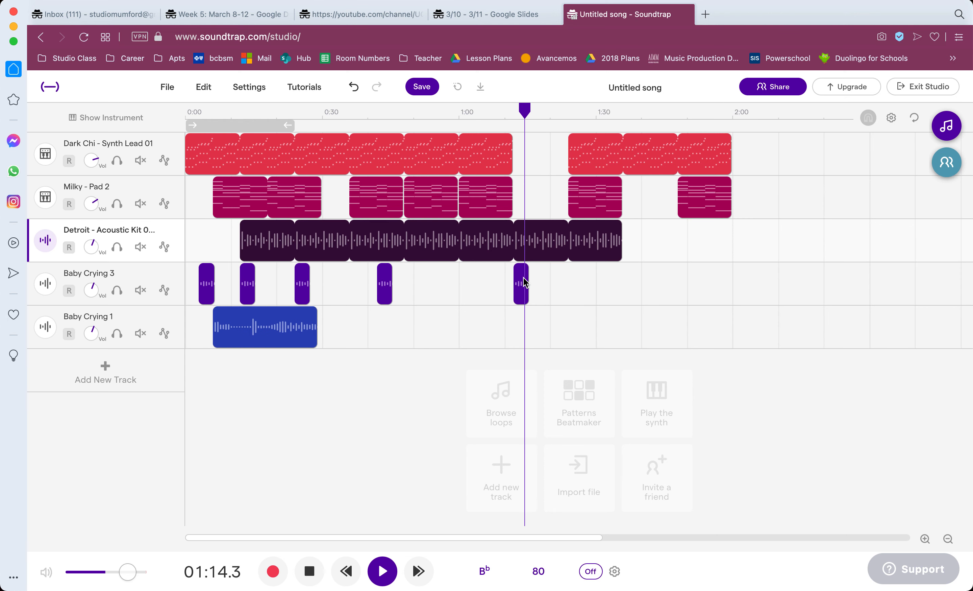
{"action": "mouse_move", "coordinate": [592, 203]}
{"action": "left_click_drag", "start_coordinate": [592, 203], "coordinate": [566, 202]}
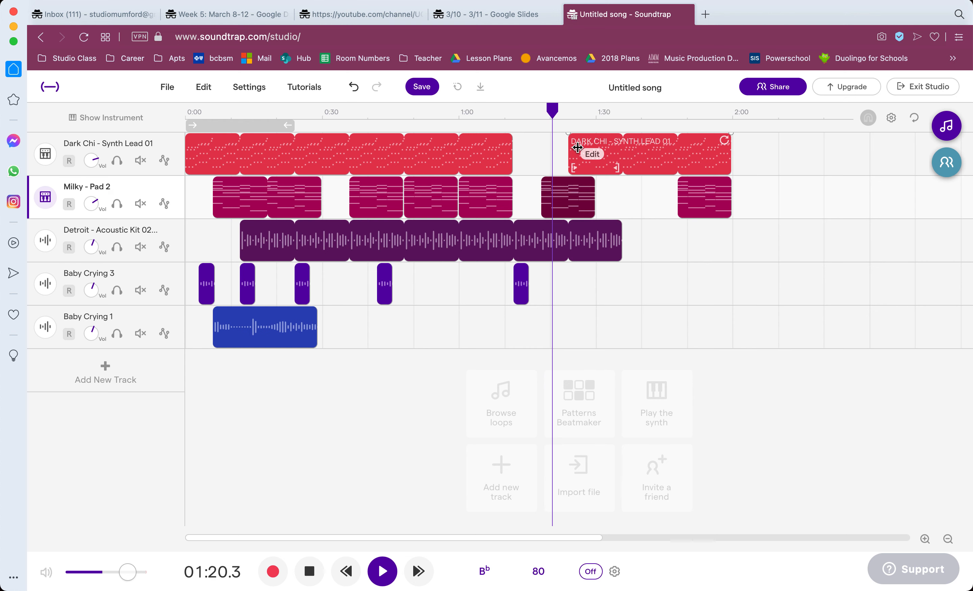
{"action": "left_click_drag", "start_coordinate": [679, 184], "coordinate": [623, 184]}
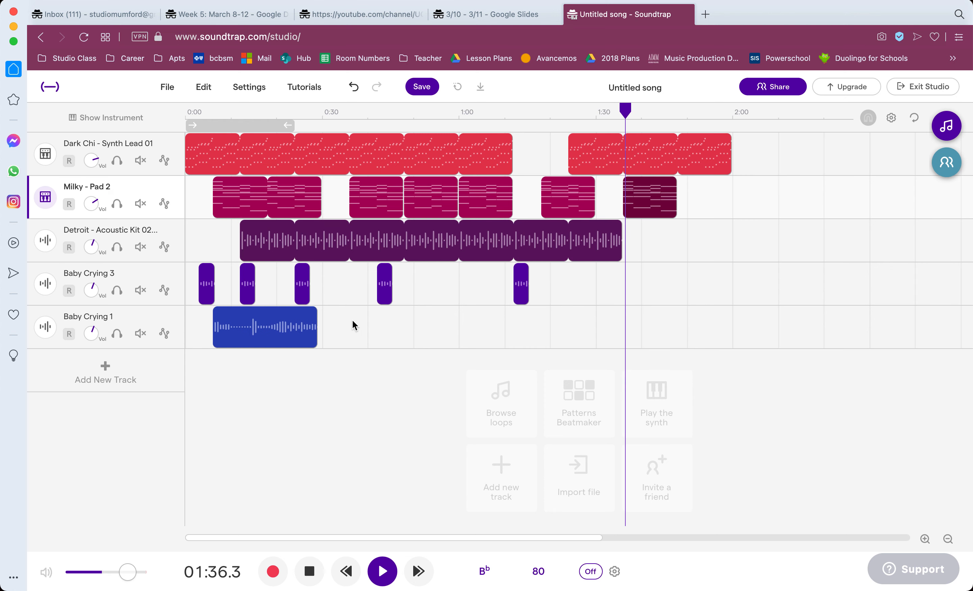
Duplicate the Baby Crying 1 clip to about 1:36 on its track, then stop playback and return to the song's start.
{"action": "left_click", "coordinate": [288, 323]}
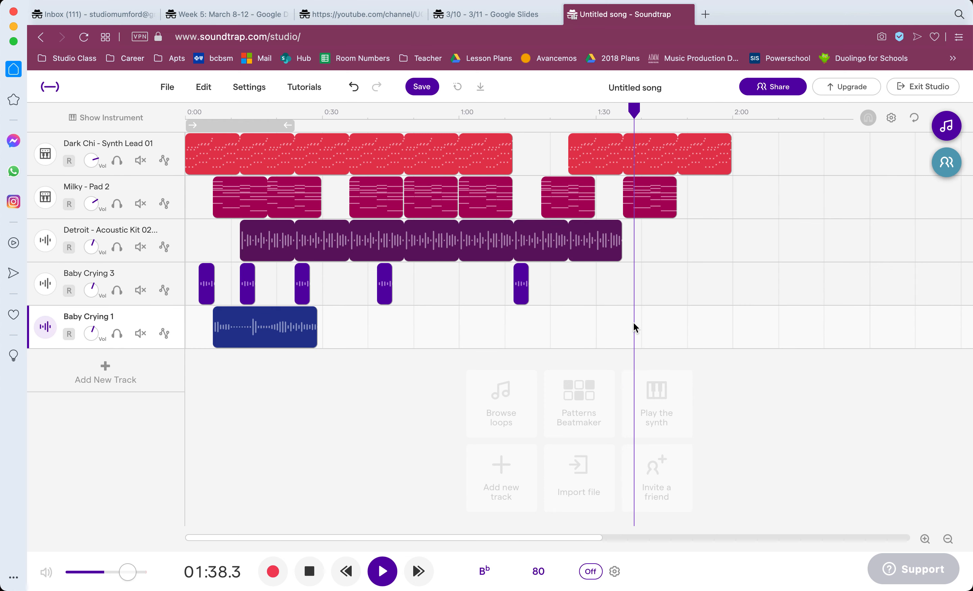
{"action": "key", "text": "super+v"}
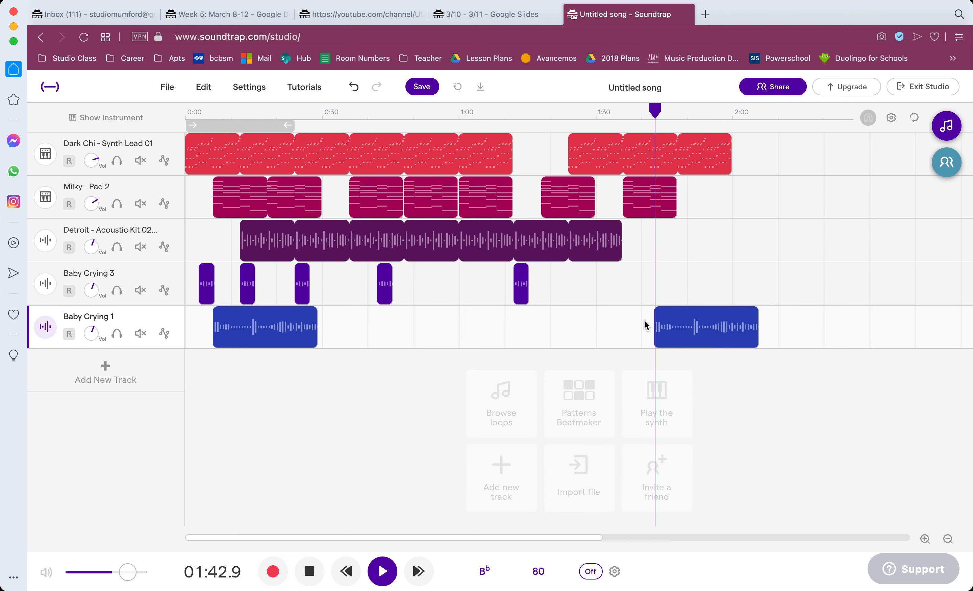
{"action": "left_click_drag", "start_coordinate": [703, 316], "coordinate": [672, 316]}
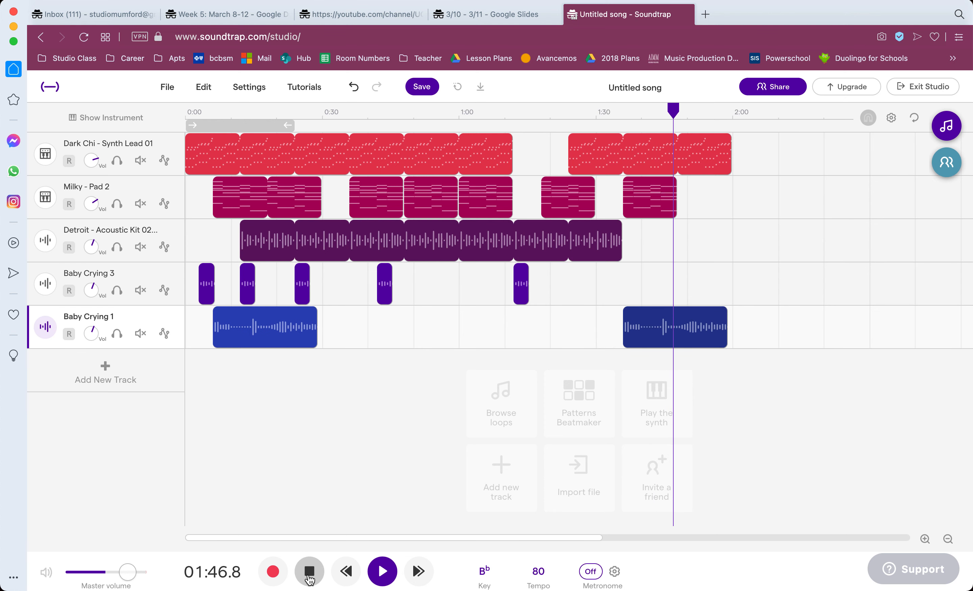
{"action": "left_click", "coordinate": [309, 573]}
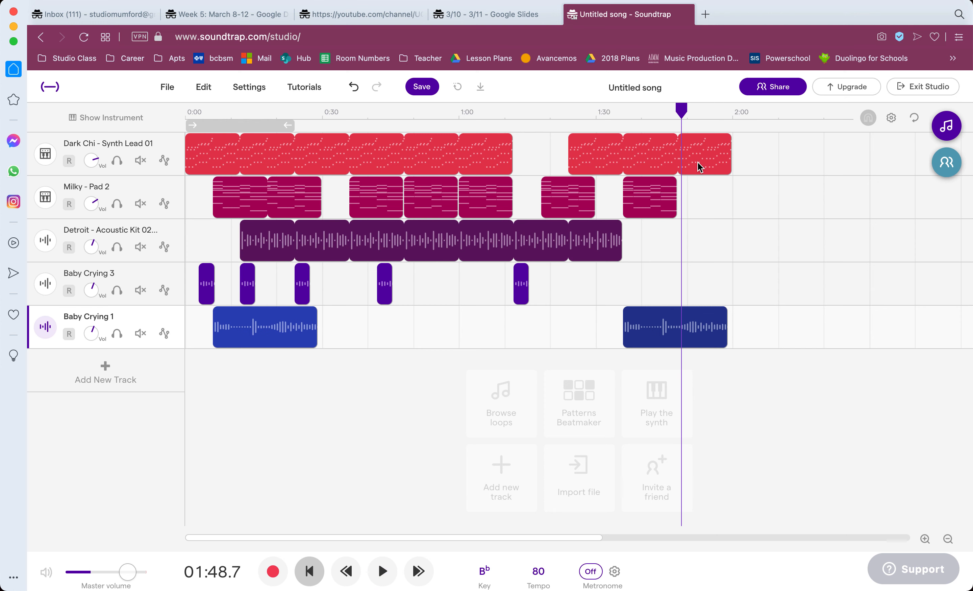
{"action": "left_click", "coordinate": [309, 572]}
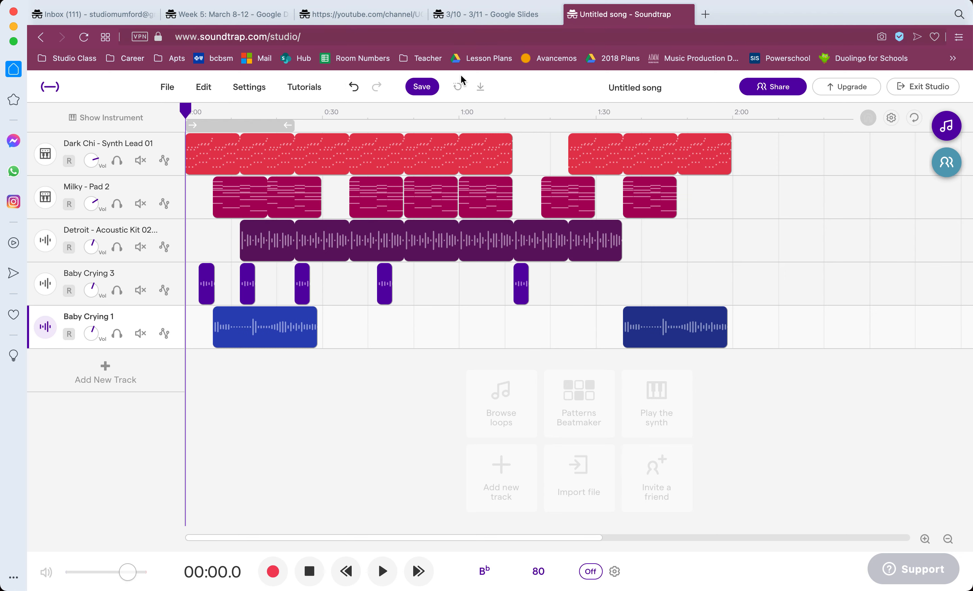
Rename the song as Baby Fever and save the project.
{"action": "left_click", "coordinate": [632, 89]}
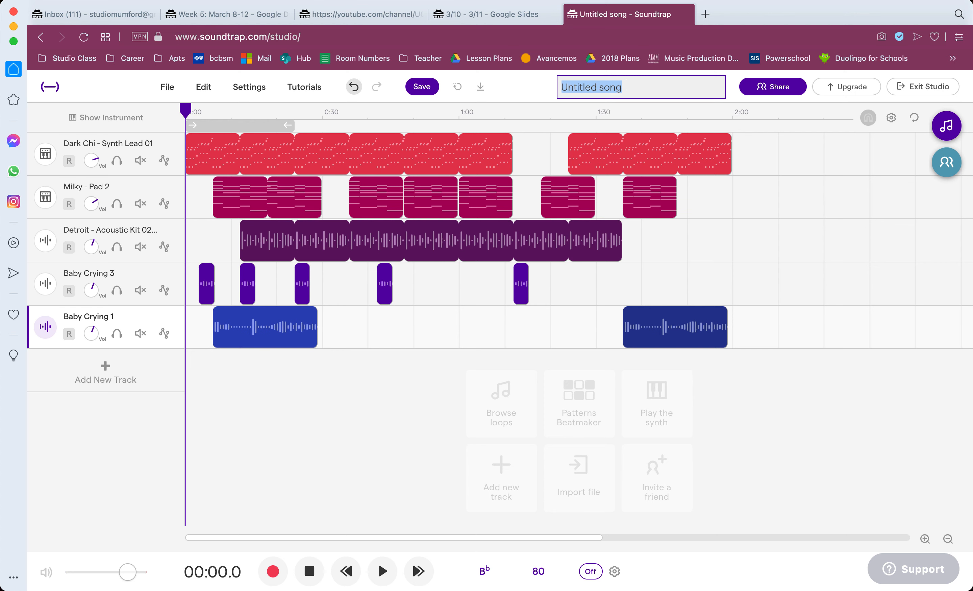
{"action": "type", "text": "Baby Fever"}
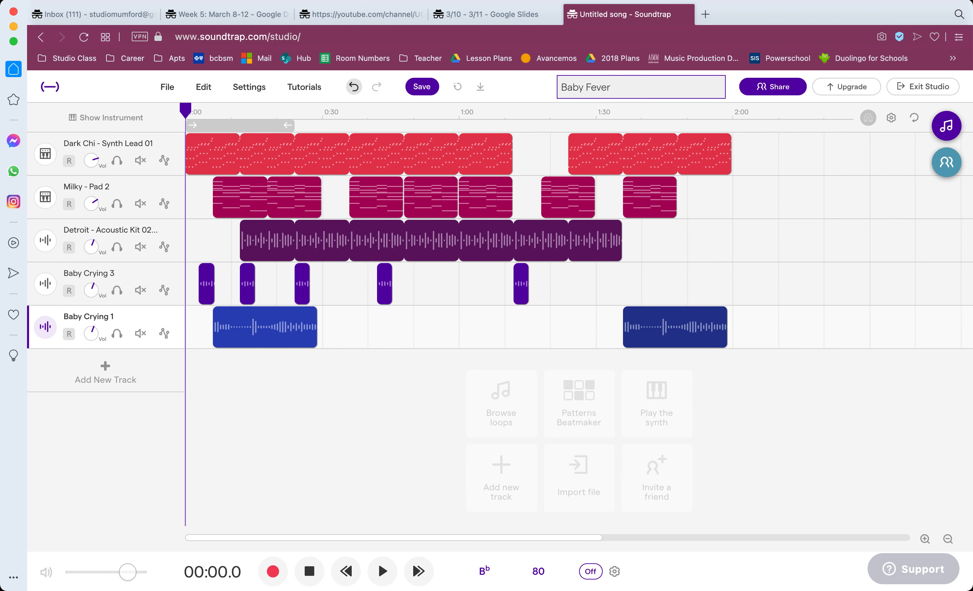
{"action": "key", "text": "Return"}
{"action": "left_click", "coordinate": [429, 92]}
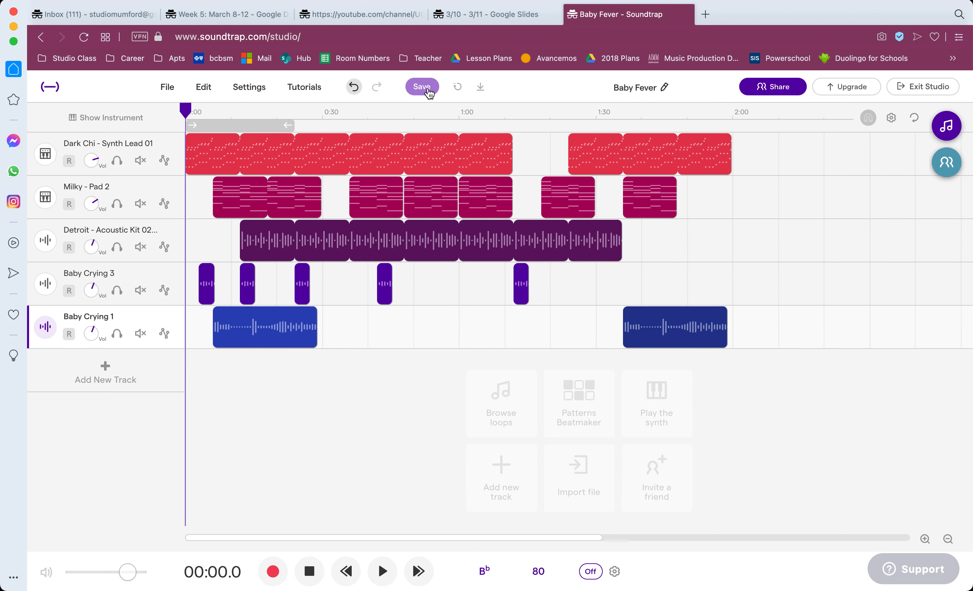
{"action": "left_click", "coordinate": [429, 92]}
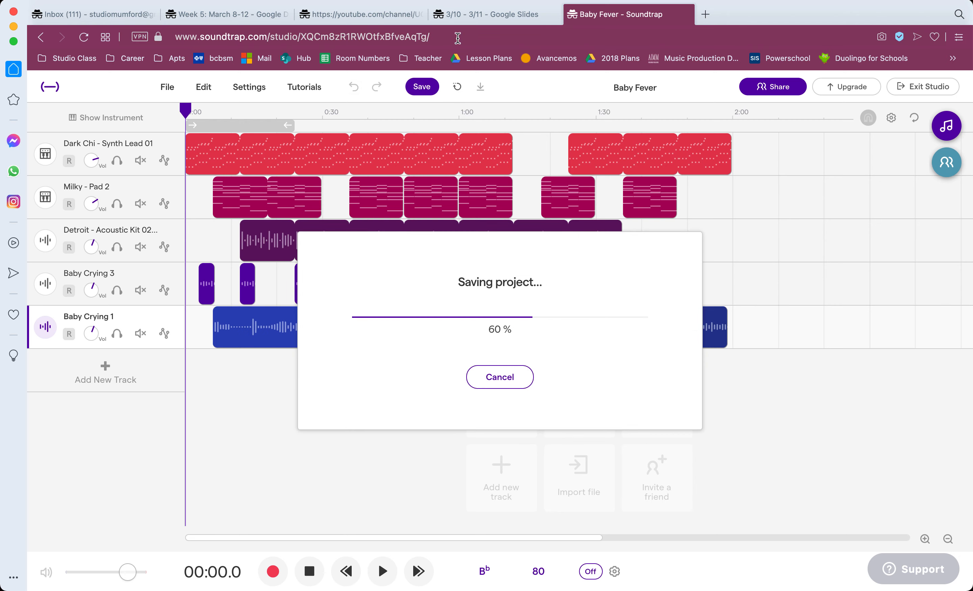
Switch to the 3/10 - 3/11 Google Slides presentation to review the SFX + Solo assignment requirements.
{"action": "left_click", "coordinate": [478, 15]}
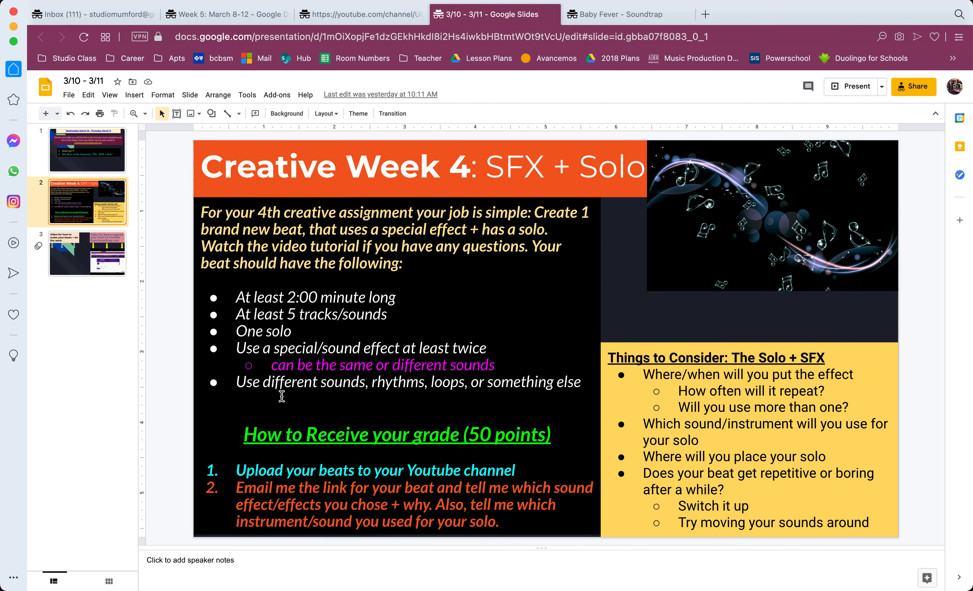